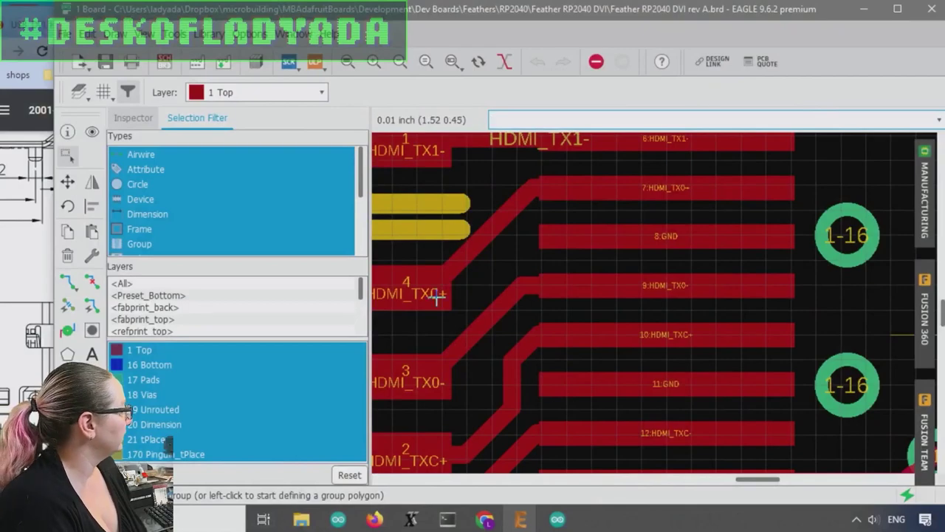
- Move the datasheet window to the right and maximize the browser window
{"action": "left_click", "coordinate": [485, 520]}
{"action": "left_click_drag", "start_coordinate": [399, 26], "coordinate": [554, 30]}
{"action": "left_click", "coordinate": [649, 19]}
- Search Digi-Key for 'fpc connector'
{"action": "left_click", "coordinate": [93, 9]}
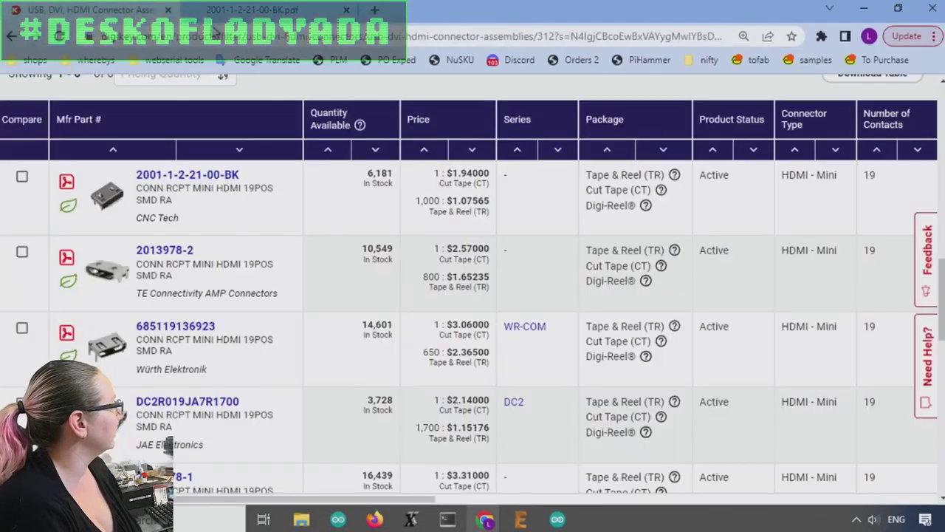
{"action": "scroll", "coordinate": [381, 129], "scroll_direction": "up", "scroll_amount": 10}
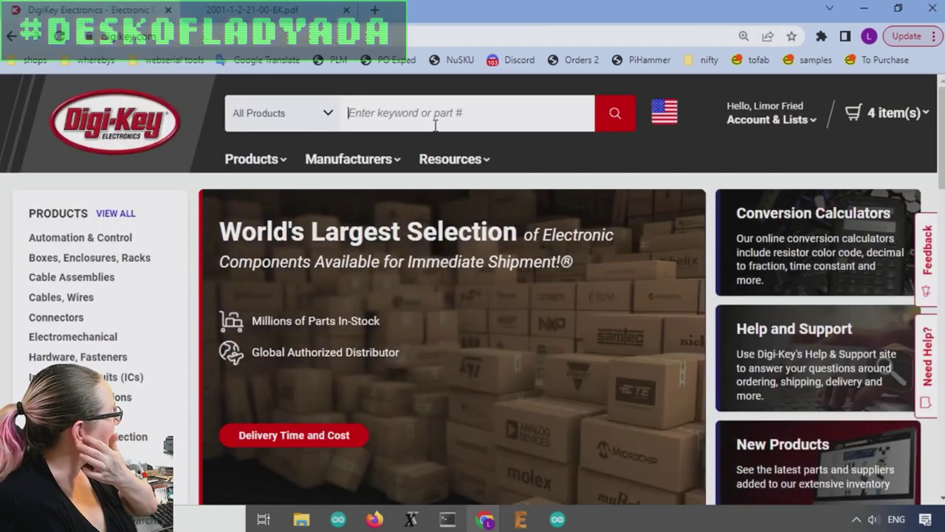
{"action": "type", "text": "fpc con"}
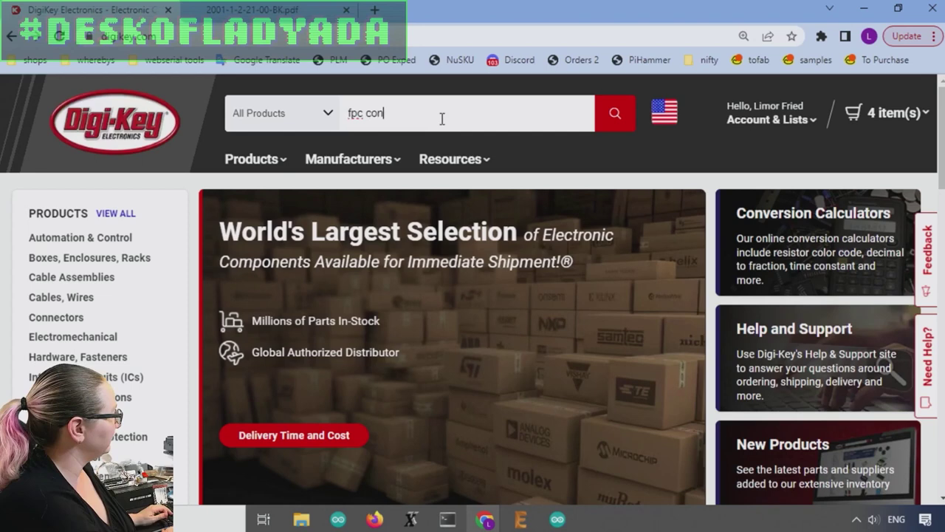
{"action": "type", "text": "nector"}
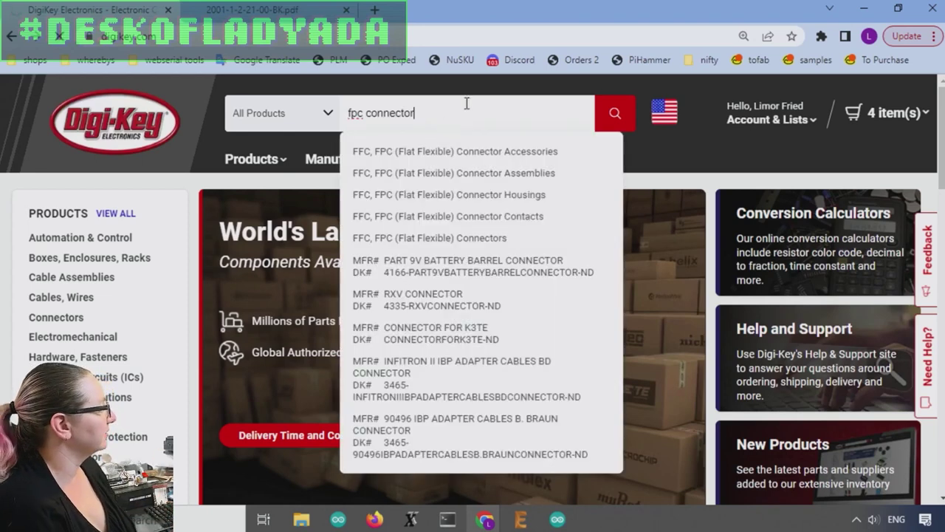
{"action": "key", "text": "Return"}
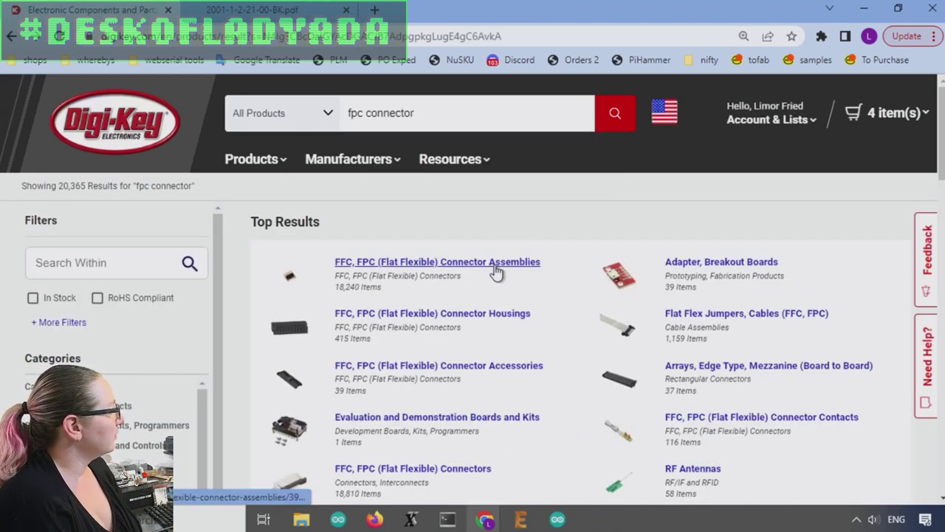
{"action": "left_click", "coordinate": [496, 273]}
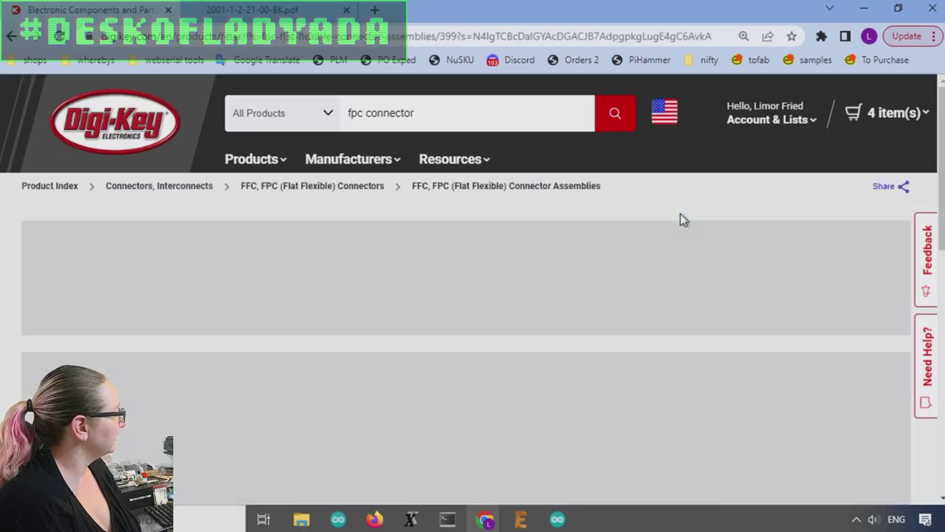
{"action": "scroll", "coordinate": [680, 213], "scroll_direction": "down", "scroll_amount": 15}
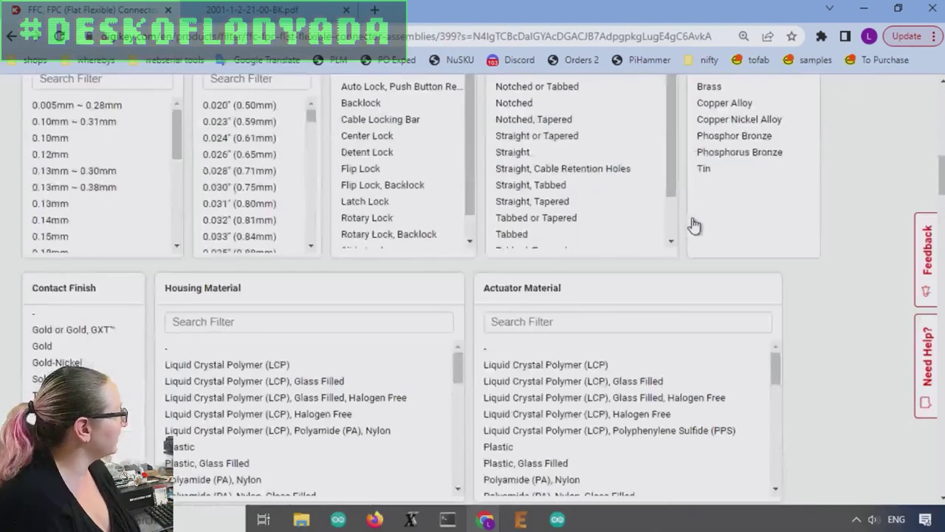
{"action": "mouse_move", "coordinate": [124, 369]}
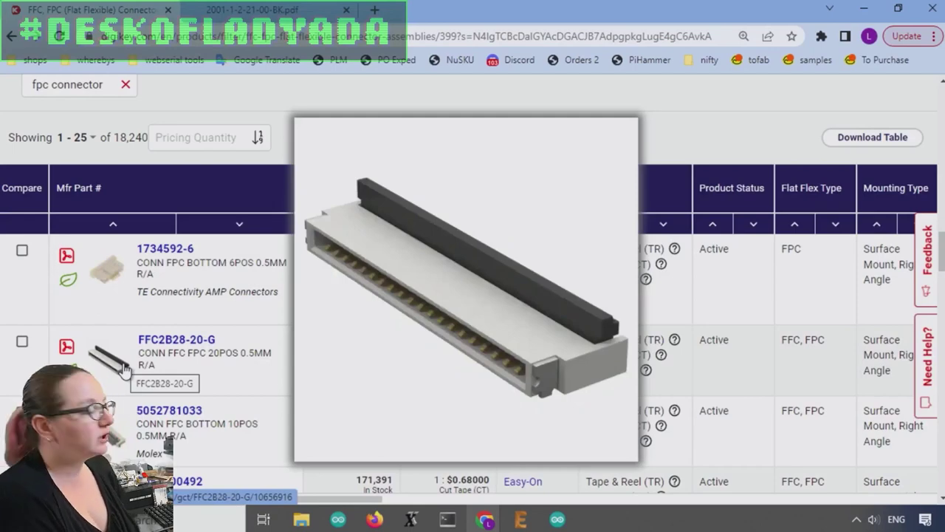
{"action": "mouse_move", "coordinate": [117, 436]}
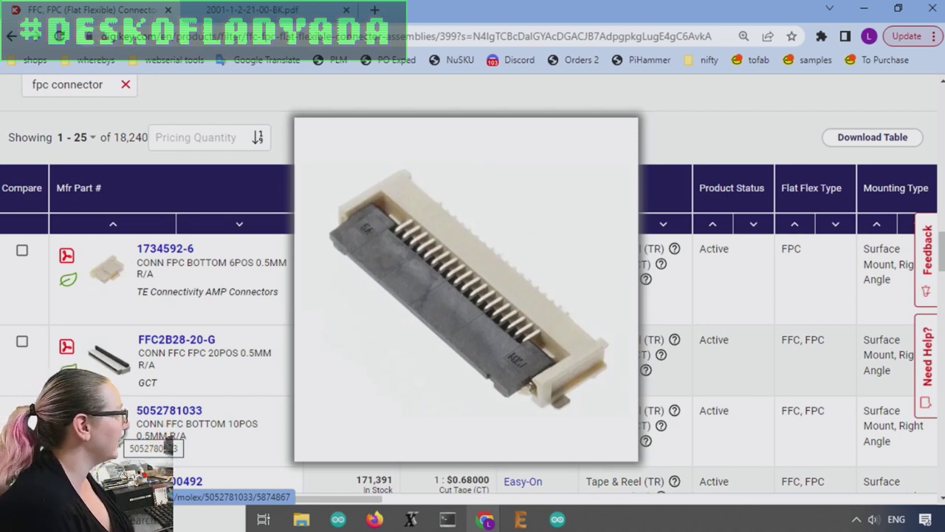
{"action": "mouse_move", "coordinate": [114, 276]}
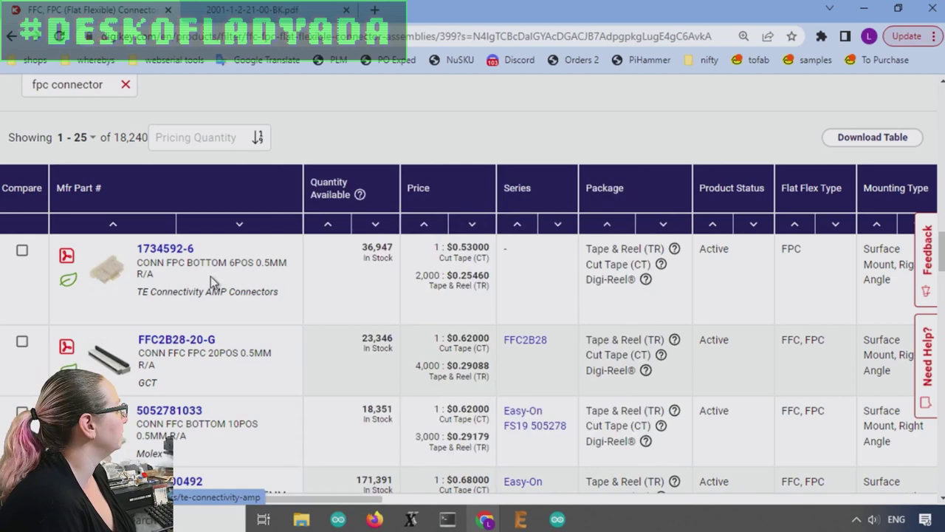
{"action": "scroll", "coordinate": [210, 276], "scroll_direction": "down", "scroll_amount": 2}
{"action": "mouse_move", "coordinate": [118, 225]}
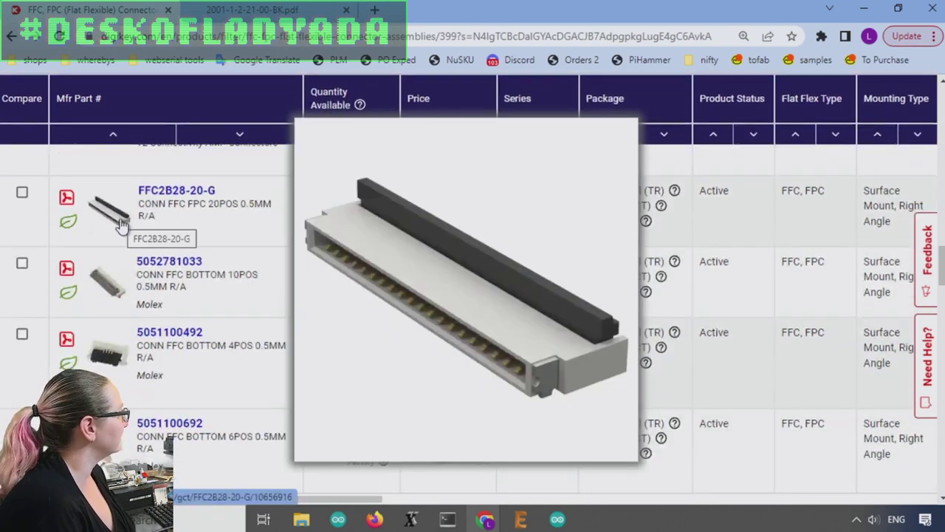
{"action": "mouse_move", "coordinate": [118, 455]}
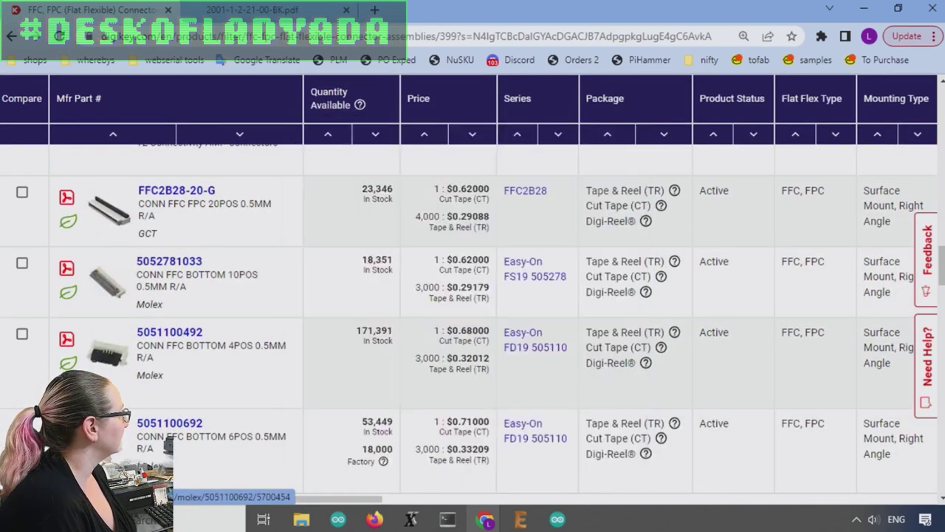
{"action": "scroll", "coordinate": [115, 414], "scroll_direction": "down", "scroll_amount": 3}
{"action": "scroll", "coordinate": [110, 375], "scroll_direction": "down", "scroll_amount": 2}
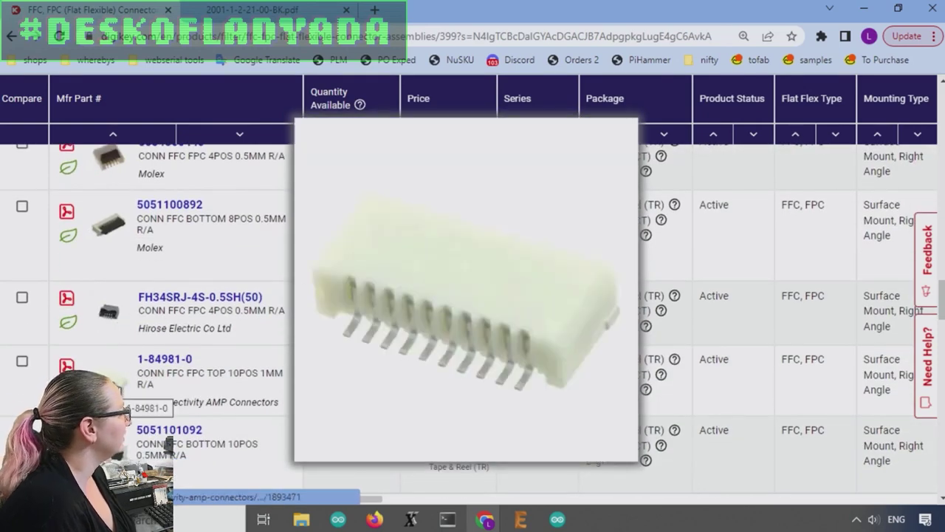
{"action": "scroll", "coordinate": [116, 387], "scroll_direction": "down", "scroll_amount": 2}
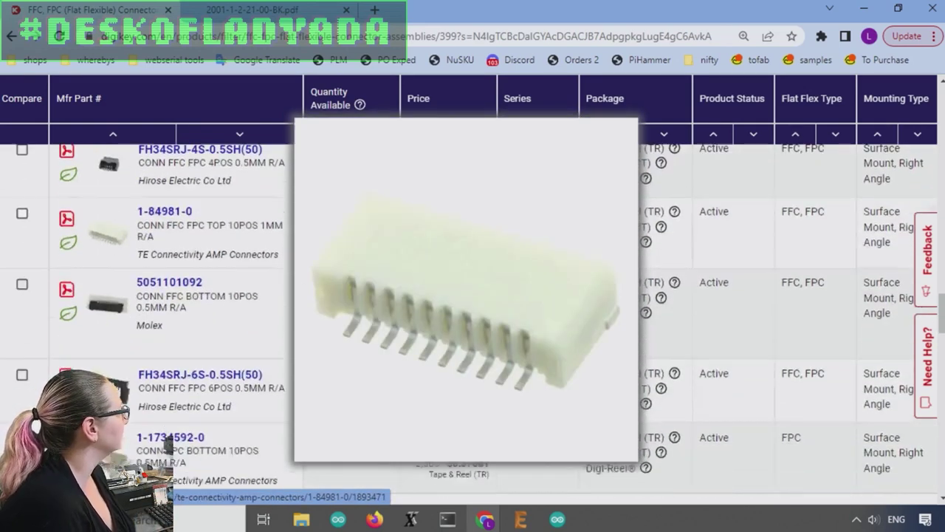
{"action": "scroll", "coordinate": [367, 362], "scroll_direction": "up", "scroll_amount": 10}
{"action": "scroll", "coordinate": [366, 363], "scroll_direction": "down", "scroll_amount": 1}
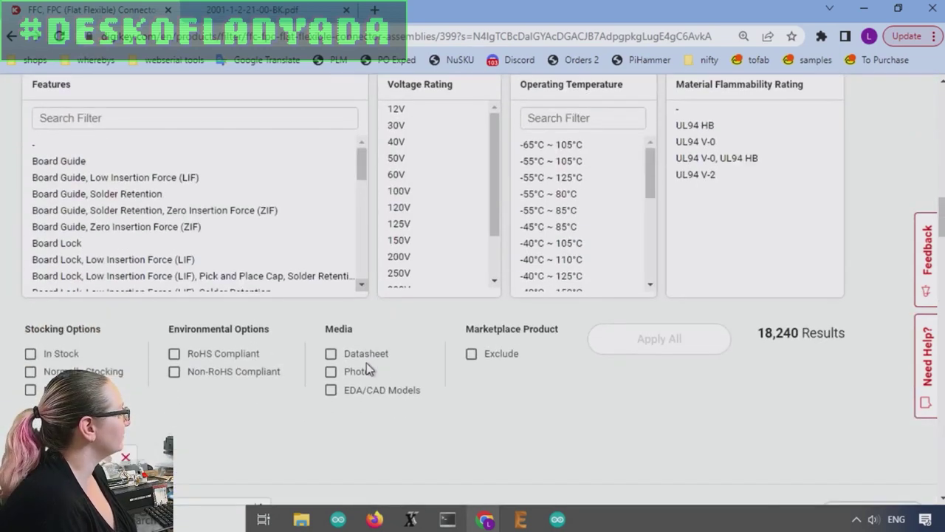
{"action": "scroll", "coordinate": [366, 363], "scroll_direction": "up", "scroll_amount": 10}
{"action": "scroll", "coordinate": [726, 297], "scroll_direction": "up", "scroll_amount": 5}
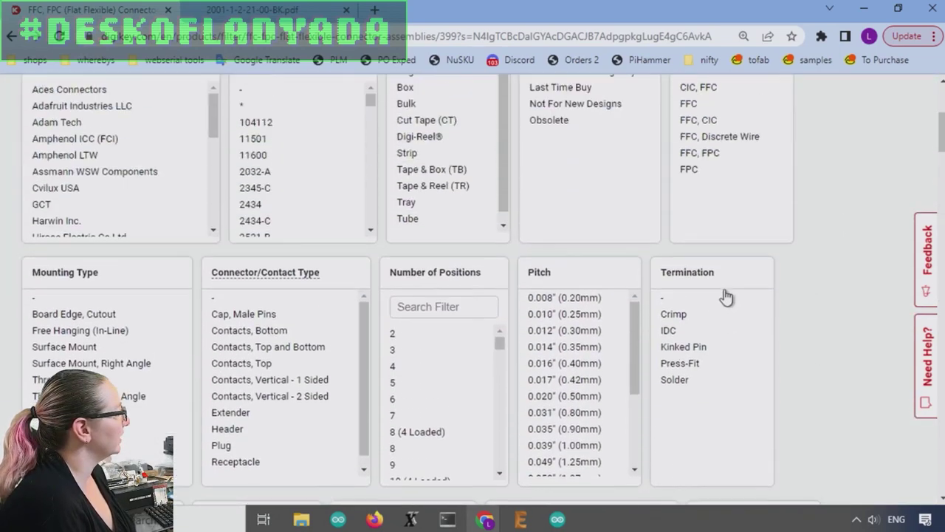
- Select Active product status, 18 positions and 0.020" (0.50mm) pitch filters
{"action": "left_click", "coordinate": [650, 254]}
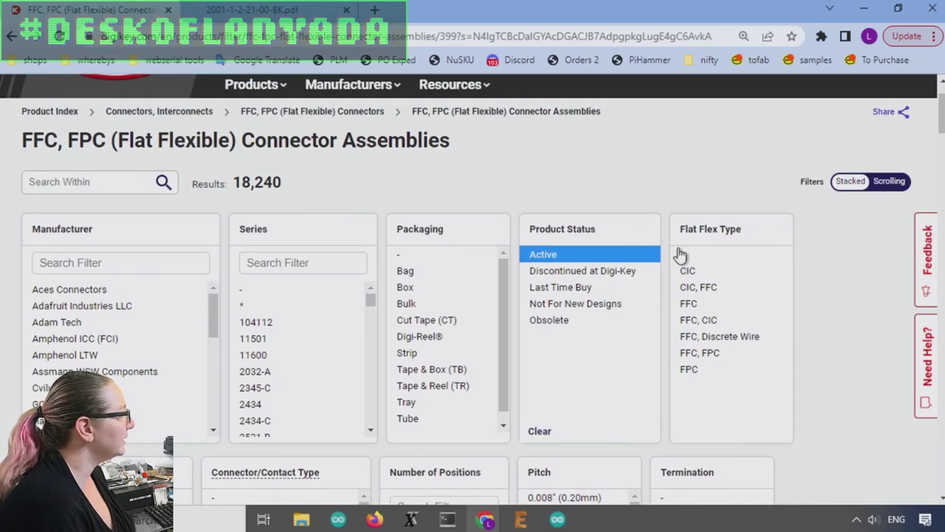
{"action": "scroll", "coordinate": [852, 261], "scroll_direction": "down", "scroll_amount": 4}
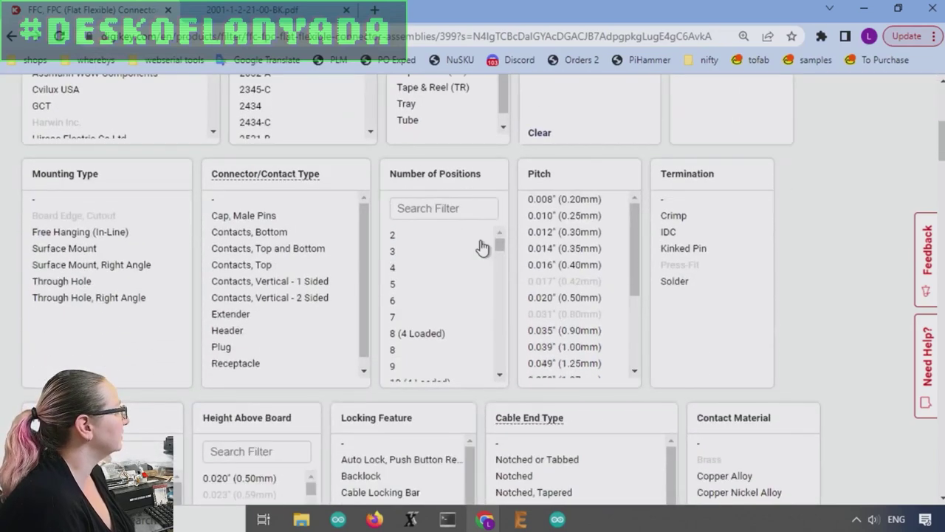
{"action": "scroll", "coordinate": [501, 249], "scroll_direction": "down", "scroll_amount": 3}
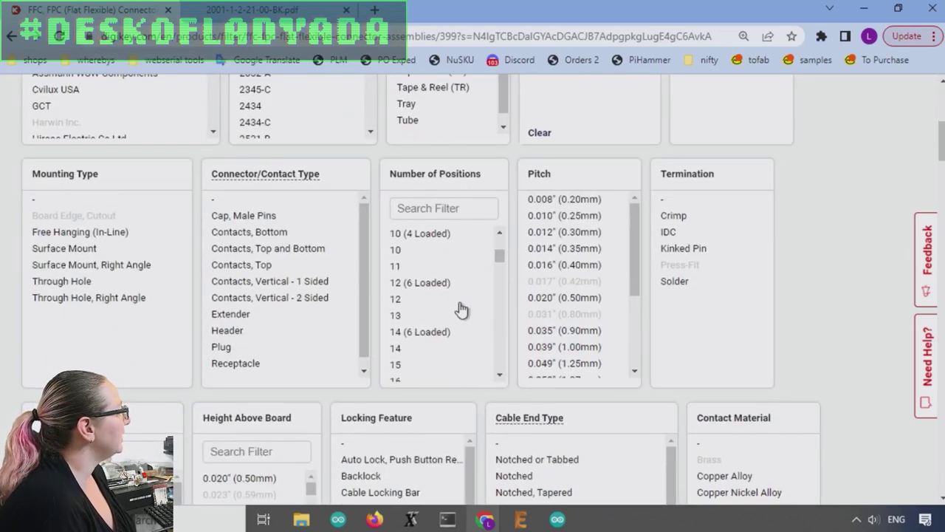
{"action": "left_click", "coordinate": [404, 358]}
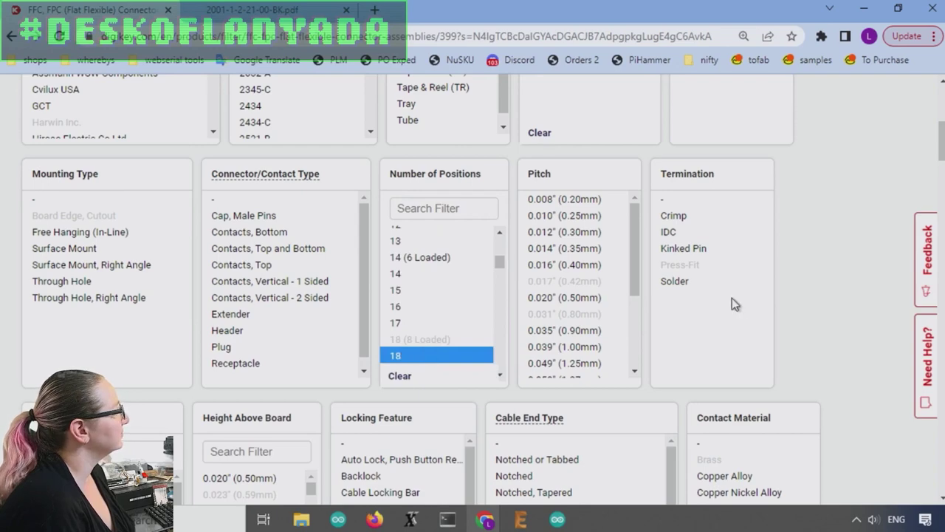
{"action": "left_click", "coordinate": [566, 300]}
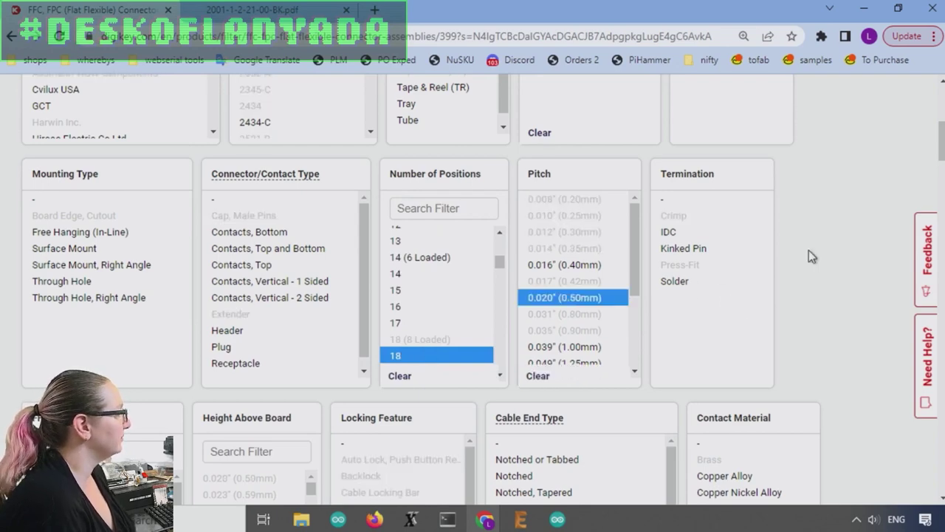
- Tick In Stock and apply all filters, leaving 49 results
{"action": "scroll", "coordinate": [808, 256], "scroll_direction": "down", "scroll_amount": 2}
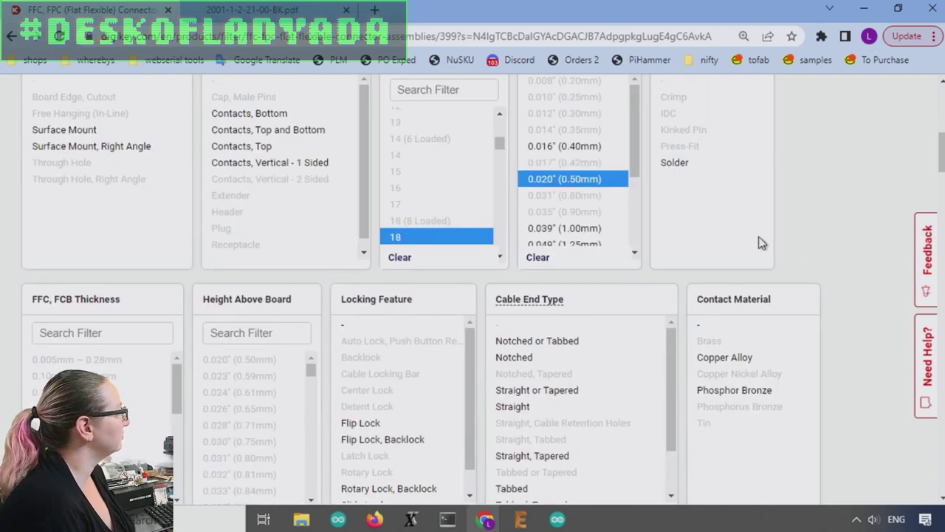
{"action": "scroll", "coordinate": [760, 242], "scroll_direction": "down", "scroll_amount": 6}
{"action": "scroll", "coordinate": [811, 235], "scroll_direction": "down", "scroll_amount": 4}
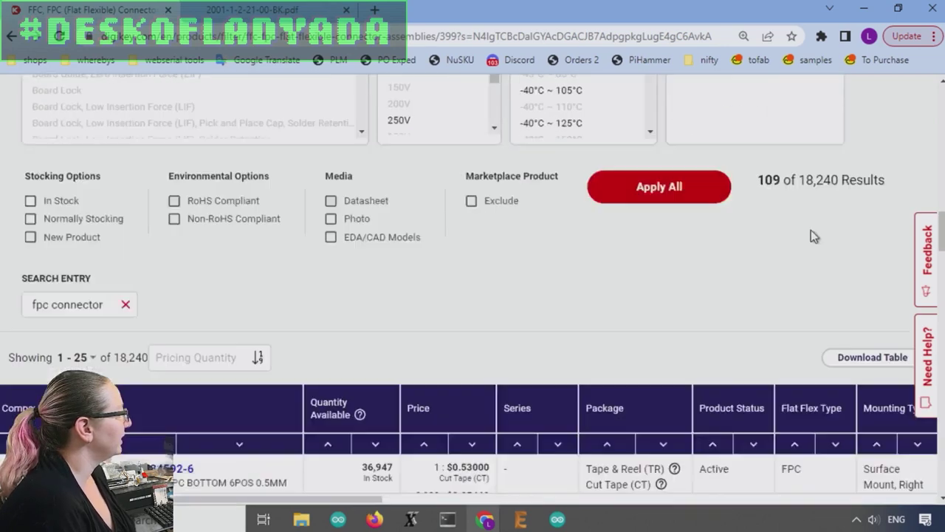
{"action": "scroll", "coordinate": [816, 236], "scroll_direction": "down", "scroll_amount": 3}
{"action": "scroll", "coordinate": [822, 238], "scroll_direction": "up", "scroll_amount": 3}
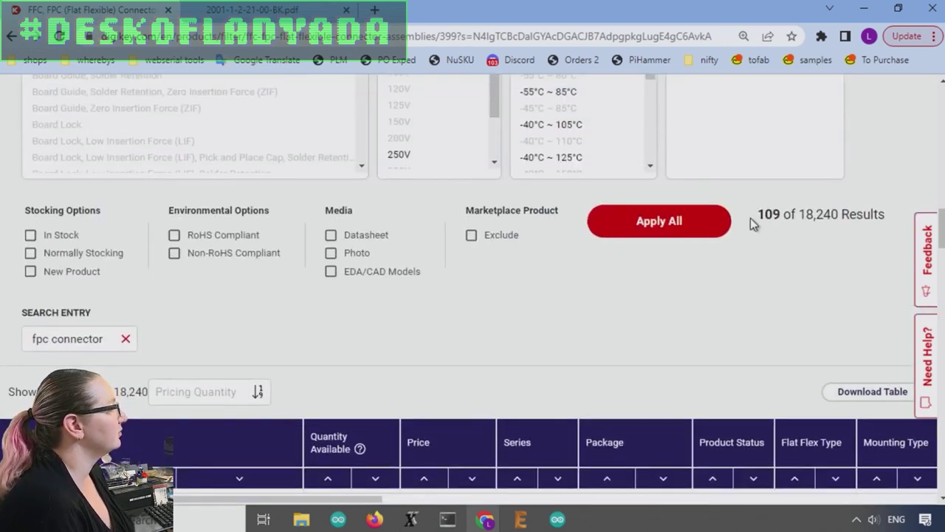
{"action": "left_click", "coordinate": [62, 235]}
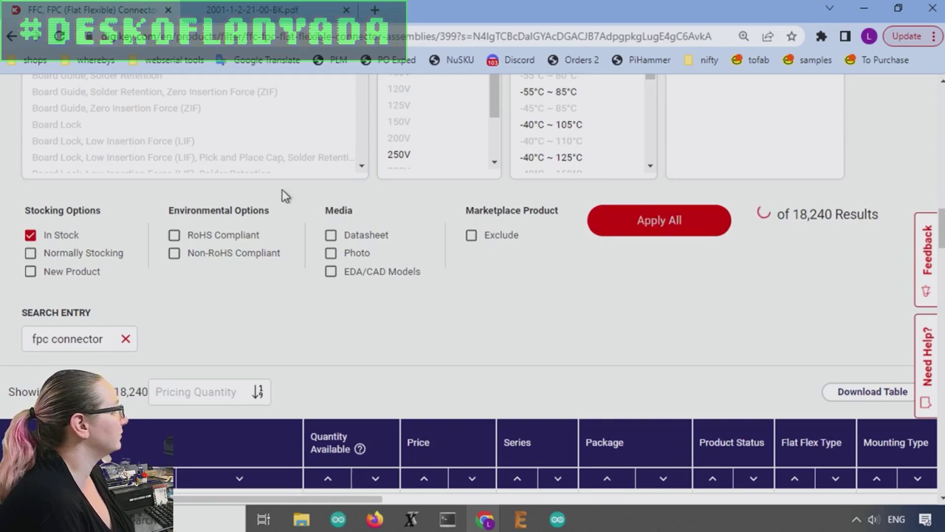
{"action": "left_click", "coordinate": [642, 225]}
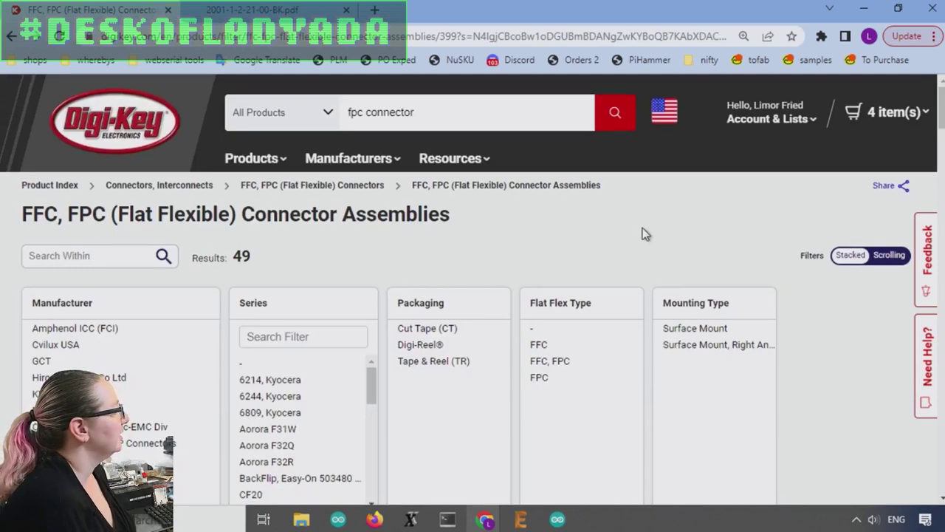
- Select 'Contacts, Bottom' under Connector/Contact Type
{"action": "scroll", "coordinate": [643, 232], "scroll_direction": "down", "scroll_amount": 10}
{"action": "scroll", "coordinate": [783, 225], "scroll_direction": "up", "scroll_amount": 3}
{"action": "scroll", "coordinate": [785, 224], "scroll_direction": "up", "scroll_amount": 3}
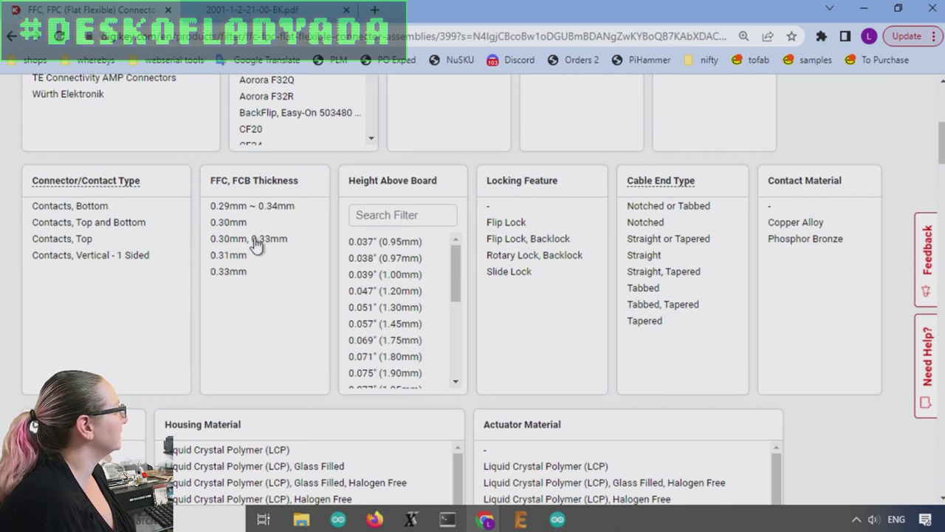
{"action": "left_click", "coordinate": [118, 207]}
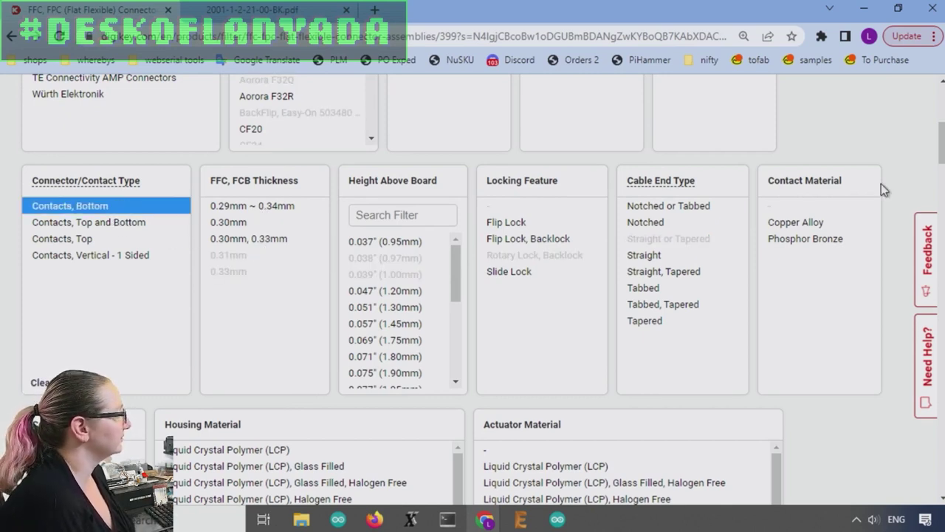
{"action": "scroll", "coordinate": [881, 183], "scroll_direction": "down", "scroll_amount": 1}
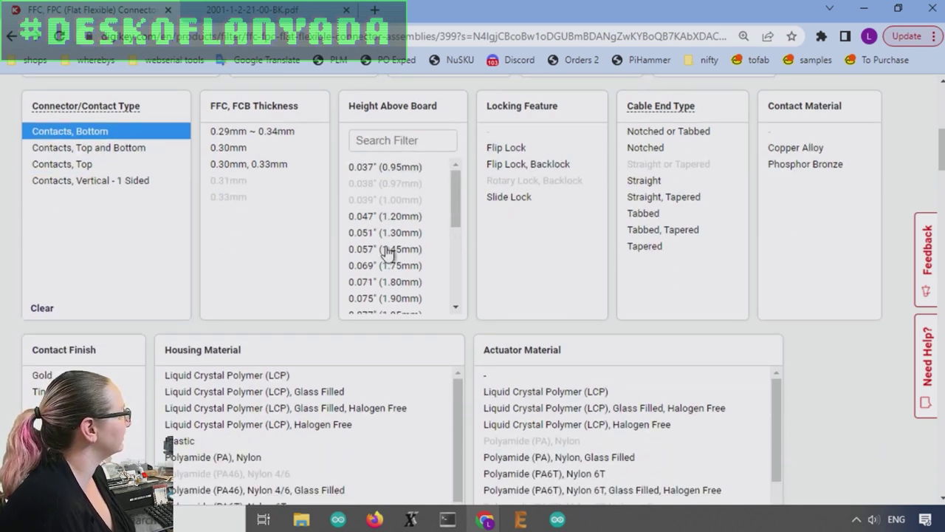
{"action": "scroll", "coordinate": [845, 375], "scroll_direction": "down", "scroll_amount": 3}
{"action": "scroll", "coordinate": [722, 261], "scroll_direction": "down", "scroll_amount": 2}
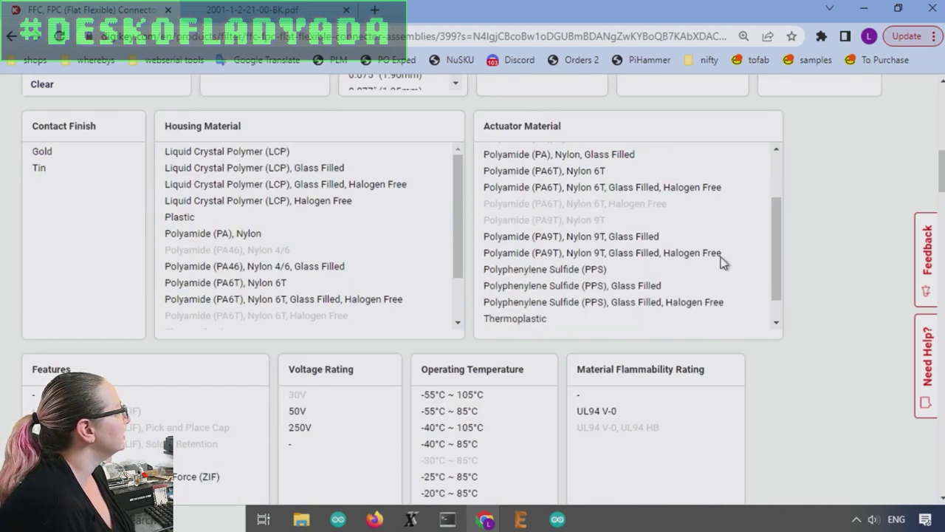
{"action": "scroll", "coordinate": [802, 243], "scroll_direction": "down", "scroll_amount": 5}
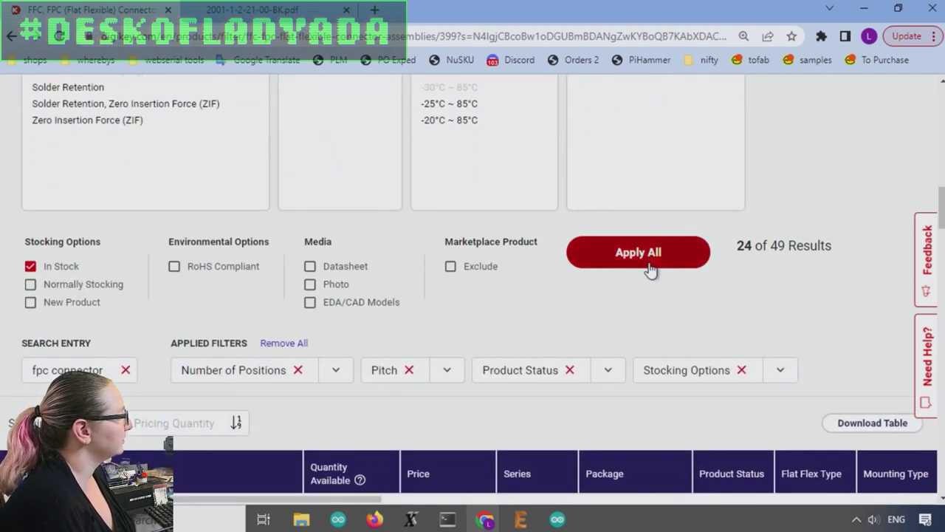
{"action": "left_click", "coordinate": [650, 270]}
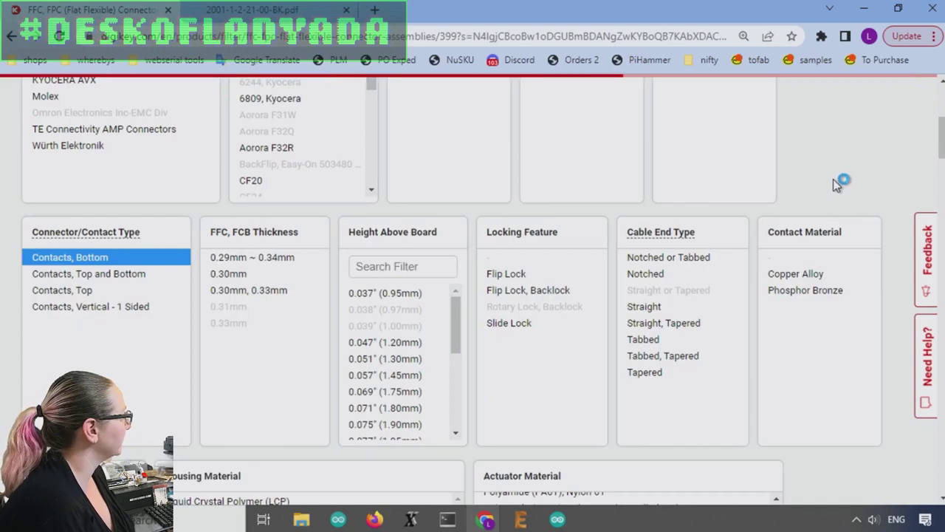
{"action": "scroll", "coordinate": [834, 184], "scroll_direction": "down", "scroll_amount": 10}
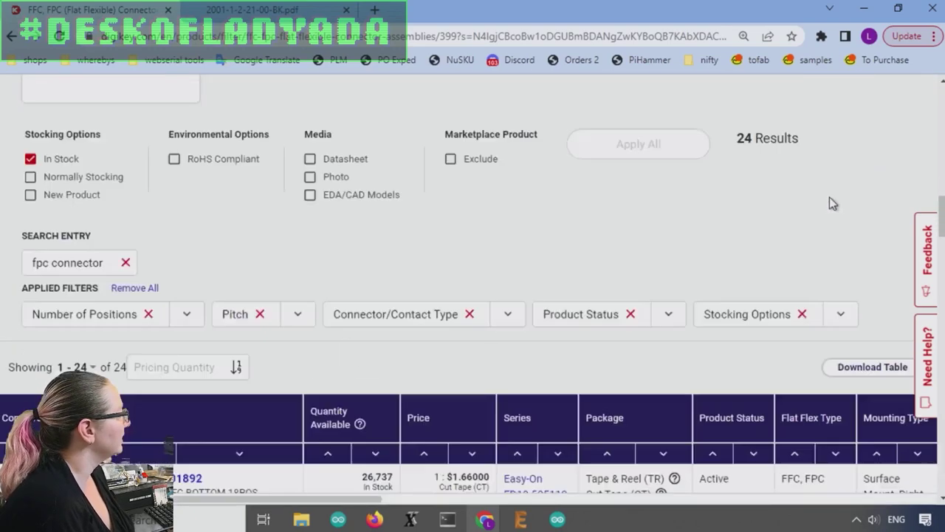
{"action": "scroll", "coordinate": [830, 198], "scroll_direction": "down", "scroll_amount": 6}
{"action": "scroll", "coordinate": [830, 198], "scroll_direction": "up", "scroll_amount": 3}
{"action": "mouse_move", "coordinate": [113, 309]}
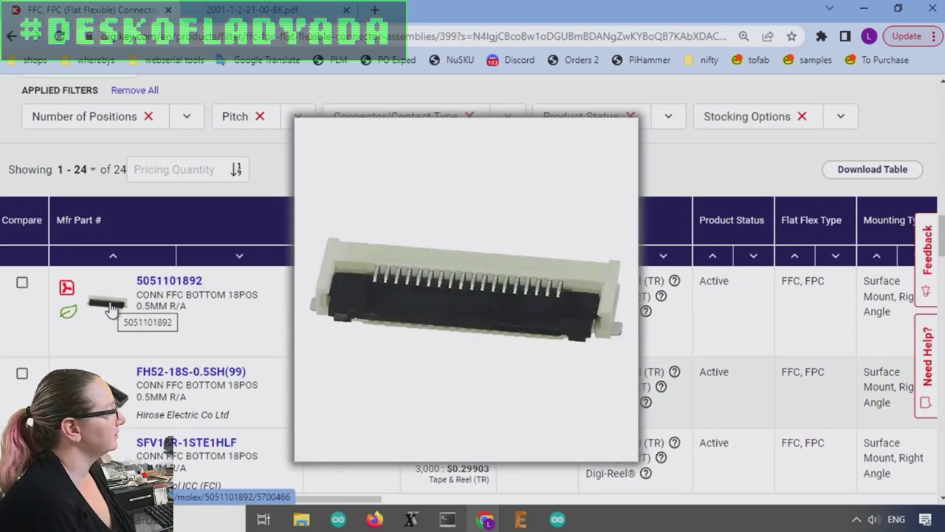
{"action": "left_click", "coordinate": [68, 287]}
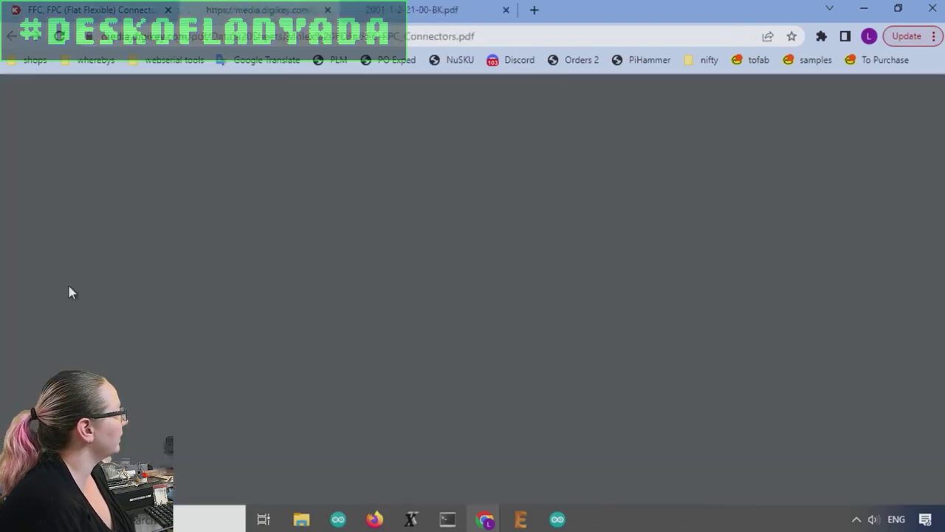
{"action": "scroll", "coordinate": [653, 257], "scroll_direction": "down", "scroll_amount": 20}
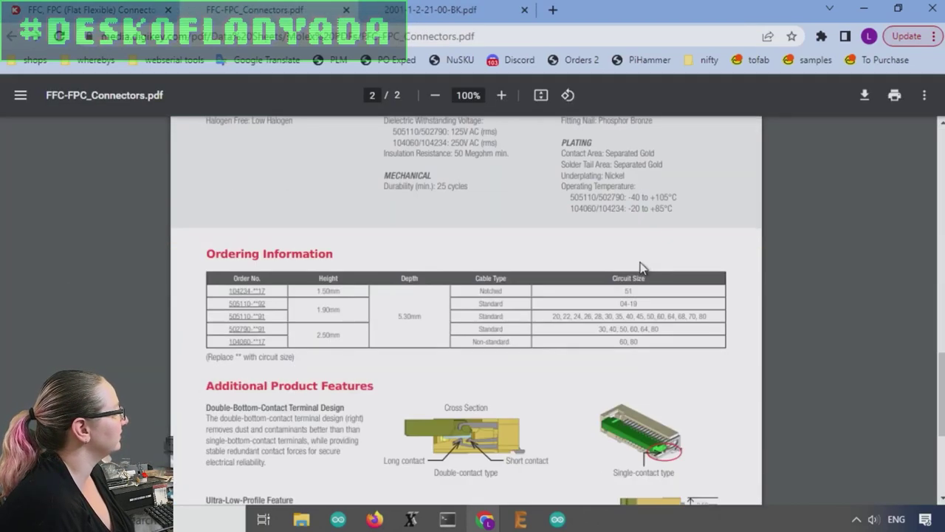
{"action": "scroll", "coordinate": [546, 226], "scroll_direction": "up", "scroll_amount": 10}
{"action": "left_click", "coordinate": [347, 9]}
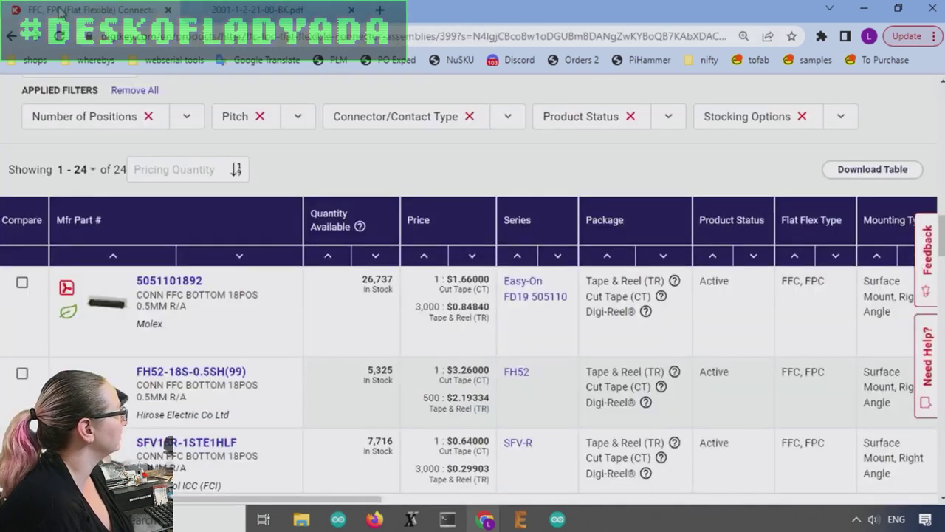
- Open the Hirose FH52-18S-0.5SH(99) datasheet in a new tab
{"action": "scroll", "coordinate": [310, 271], "scroll_direction": "down", "scroll_amount": 3}
{"action": "mouse_move", "coordinate": [118, 252]}
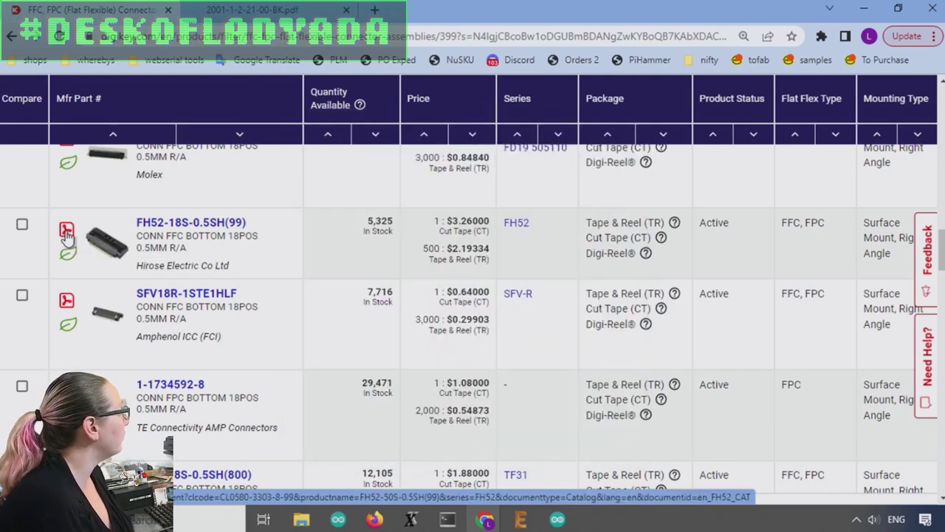
{"action": "left_click", "coordinate": [67, 230]}
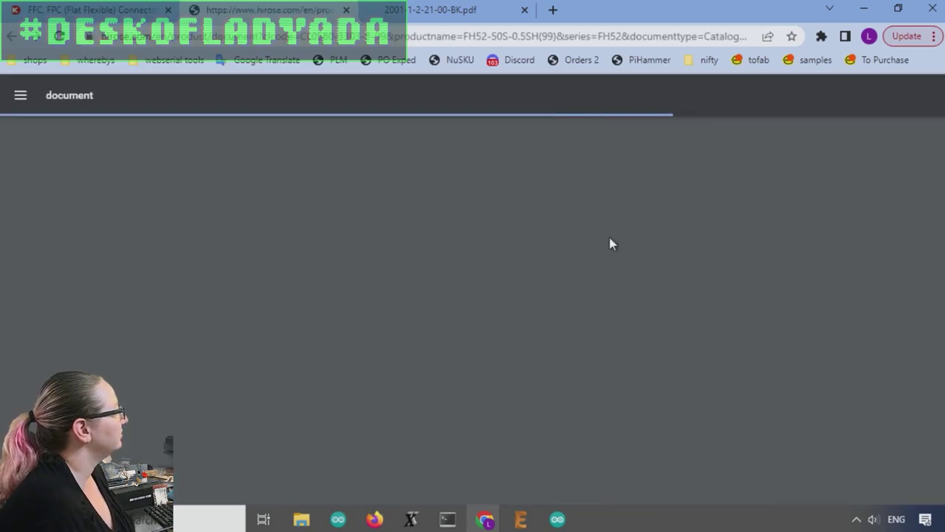
- Scroll to the FH52 catalog's page 7 dimensional drawing and zoom in
{"action": "scroll", "coordinate": [688, 231], "scroll_direction": "down", "scroll_amount": 20}
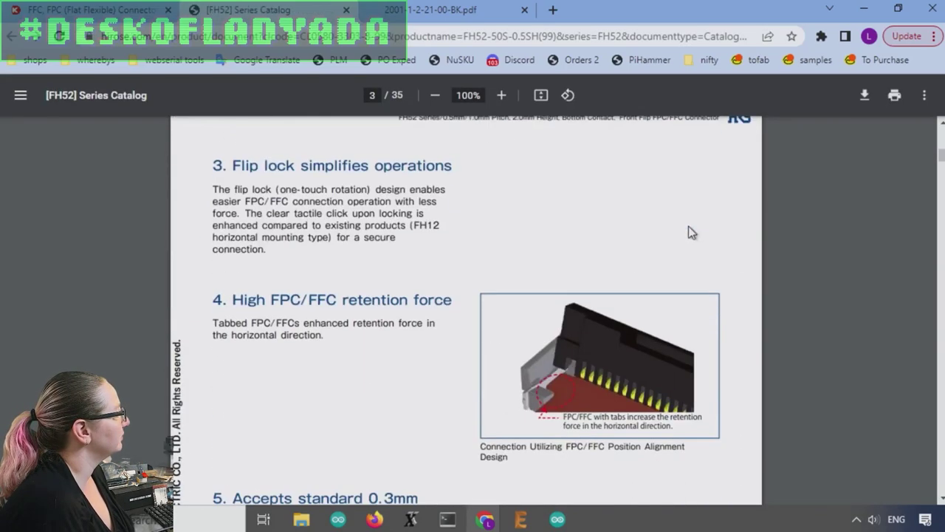
{"action": "scroll", "coordinate": [688, 233], "scroll_direction": "down", "scroll_amount": 18}
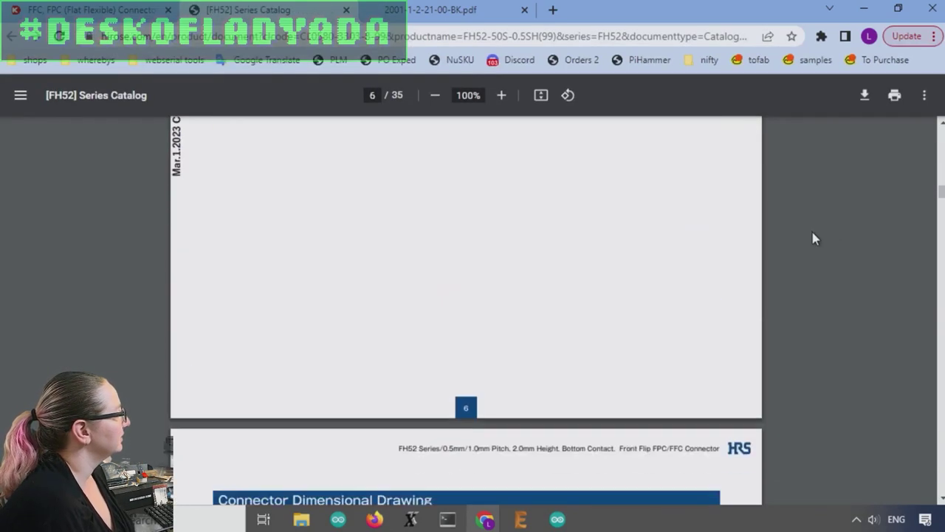
{"action": "scroll", "coordinate": [908, 255], "scroll_direction": "down", "scroll_amount": 4}
{"action": "left_click_drag", "start_coordinate": [942, 198], "coordinate": [942, 209]}
{"action": "scroll", "coordinate": [466, 311], "scroll_direction": "up", "scroll_amount": 10}
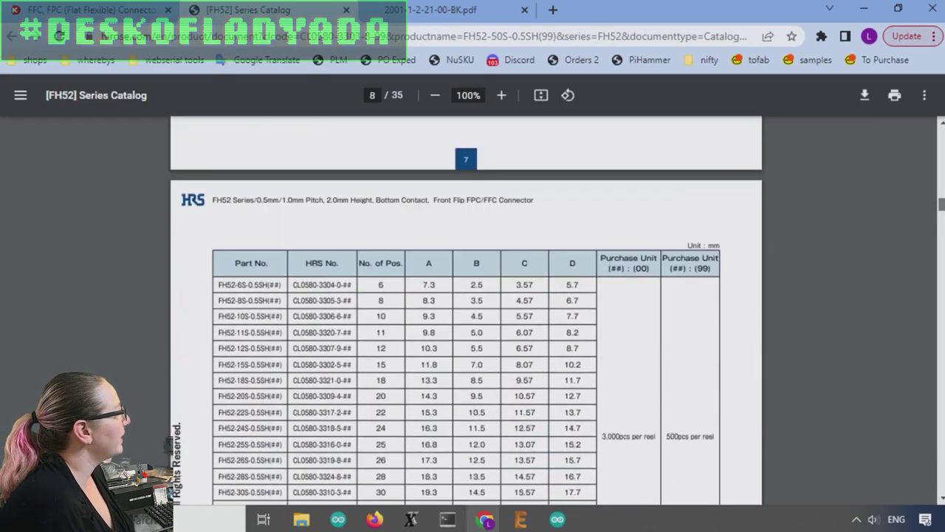
{"action": "scroll", "coordinate": [466, 310], "scroll_direction": "up", "scroll_amount": 3}
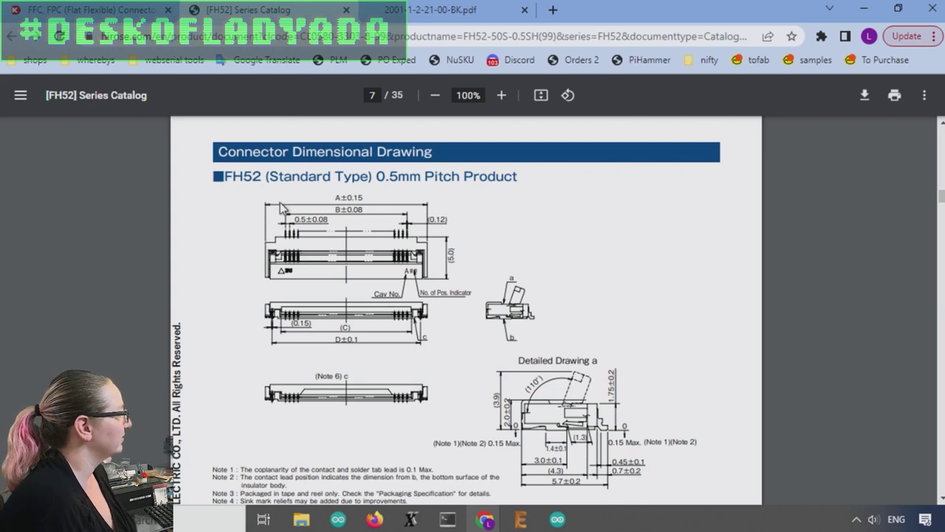
{"action": "scroll", "coordinate": [322, 212], "scroll_direction": "up", "scroll_amount": 2}
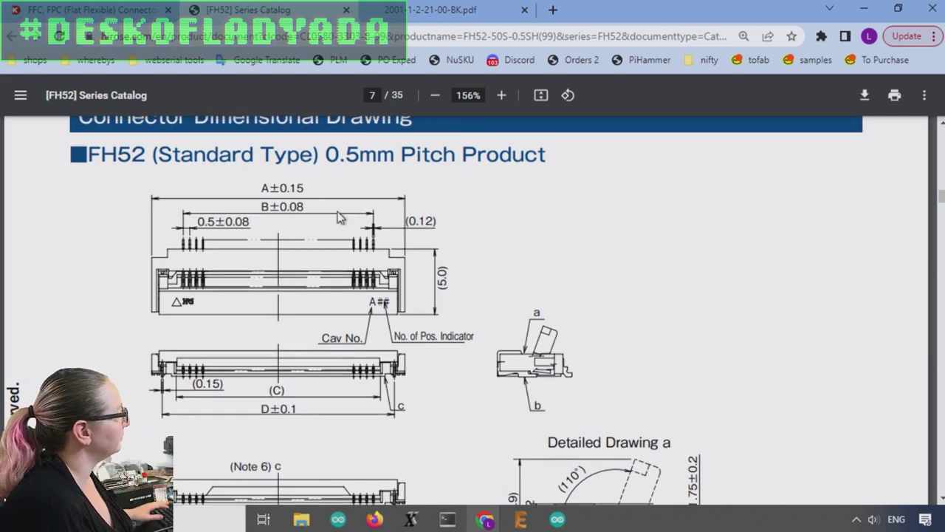
- Highlight the 18-position row's 13.3 mm A width in the page 8 table
{"action": "scroll", "coordinate": [340, 221], "scroll_direction": "down", "scroll_amount": 2}
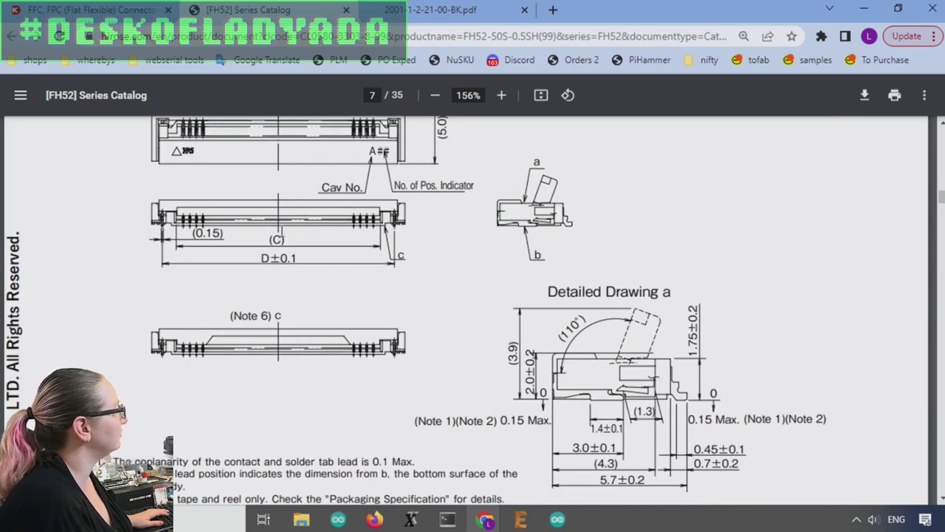
{"action": "scroll", "coordinate": [441, 224], "scroll_direction": "down", "scroll_amount": 2}
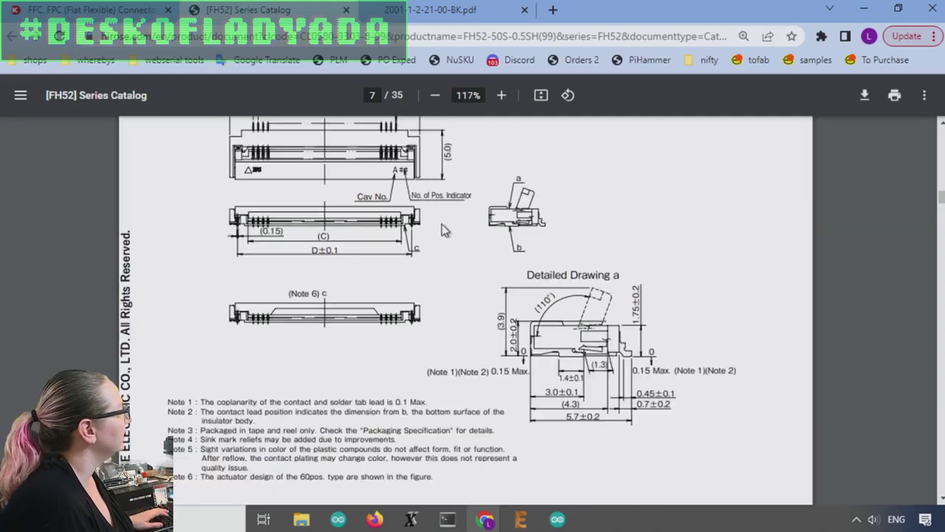
{"action": "scroll", "coordinate": [457, 248], "scroll_direction": "down", "scroll_amount": 1}
{"action": "scroll", "coordinate": [314, 218], "scroll_direction": "up", "scroll_amount": 3}
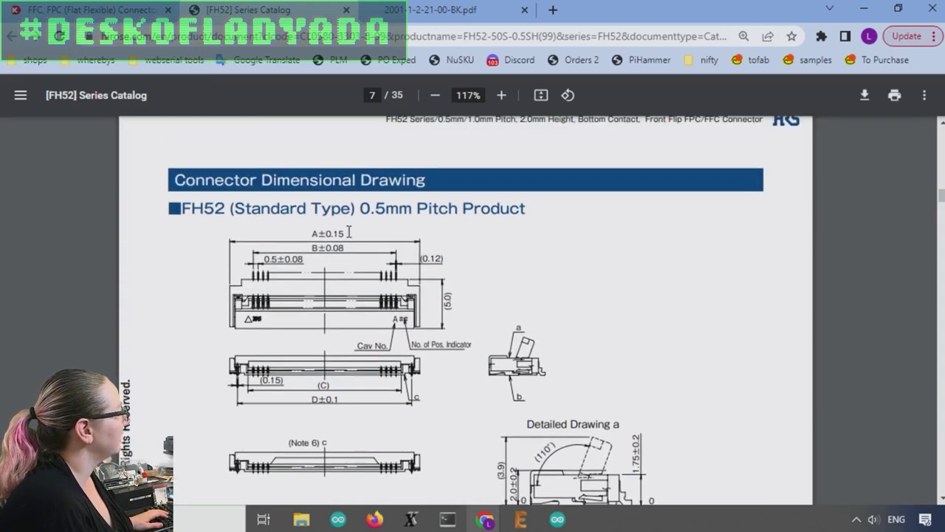
{"action": "scroll", "coordinate": [458, 229], "scroll_direction": "down", "scroll_amount": 8}
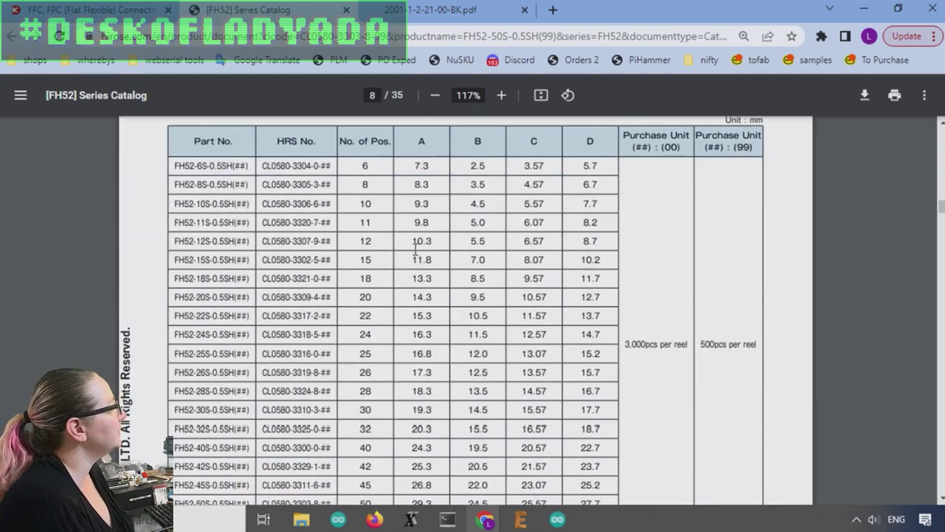
{"action": "left_click_drag", "start_coordinate": [397, 279], "coordinate": [438, 279]}
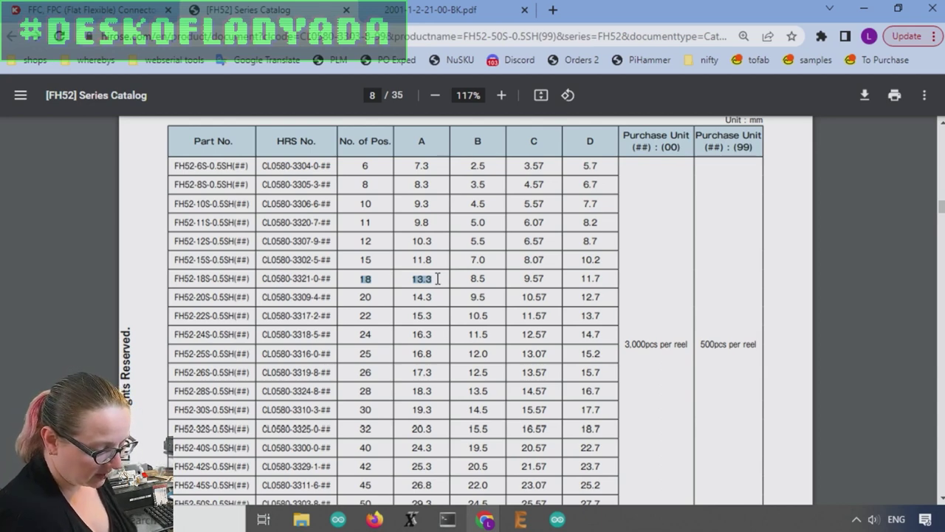
- Compute .5 × 25.4 = 12.7 mm in Windows Calculator, then return to Digi-Key results
{"action": "key", "text": "super"}
{"action": "type", "text": "calc"}
{"action": "key", "text": "Return"}
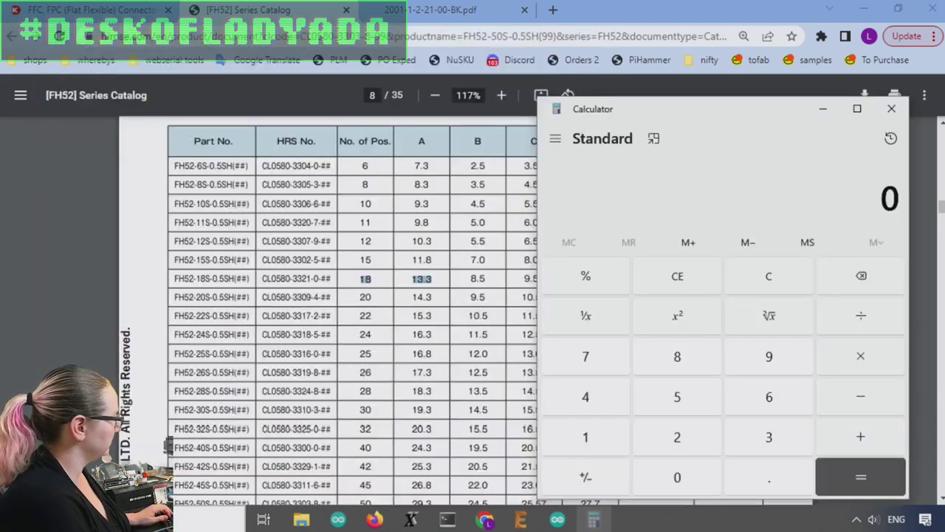
{"action": "type", "text": ".5"}
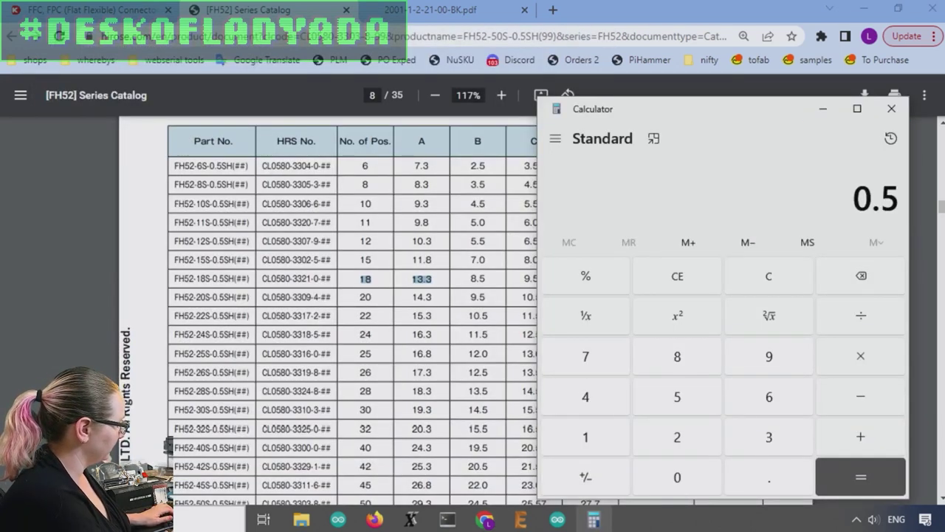
{"action": "type", "text": " × 25.4"}
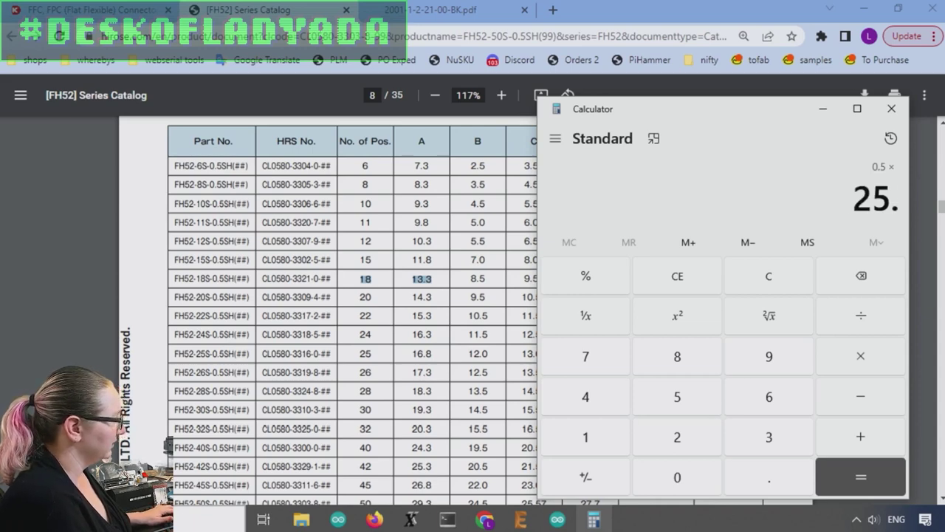
{"action": "key", "text": "Return"}
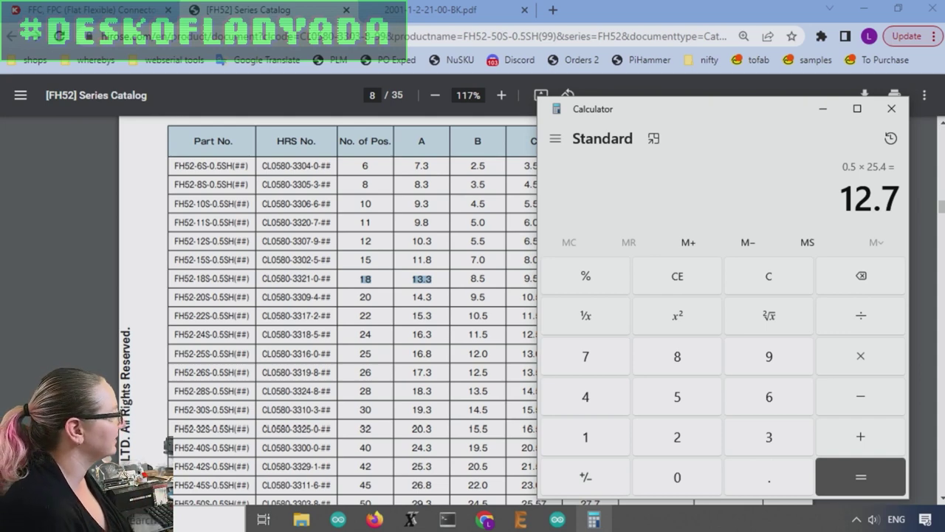
{"action": "left_click", "coordinate": [678, 11]}
{"action": "left_click", "coordinate": [135, 19]}
{"action": "mouse_move", "coordinate": [119, 321]}
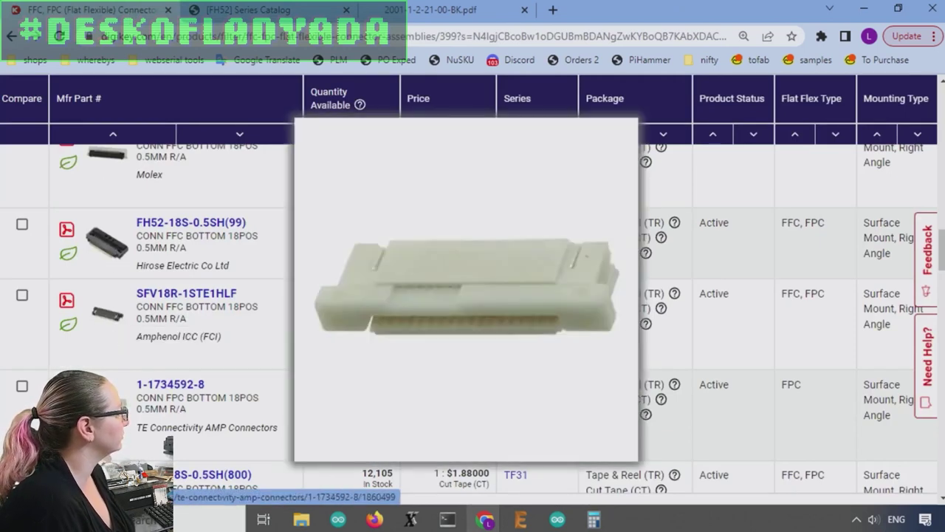
{"action": "scroll", "coordinate": [111, 399], "scroll_direction": "down", "scroll_amount": 2}
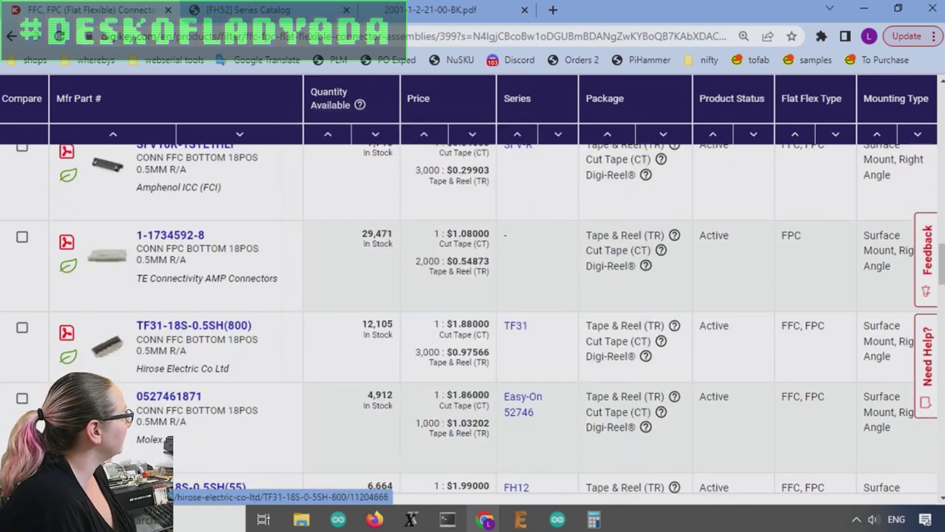
{"action": "scroll", "coordinate": [112, 353], "scroll_direction": "down", "scroll_amount": 2}
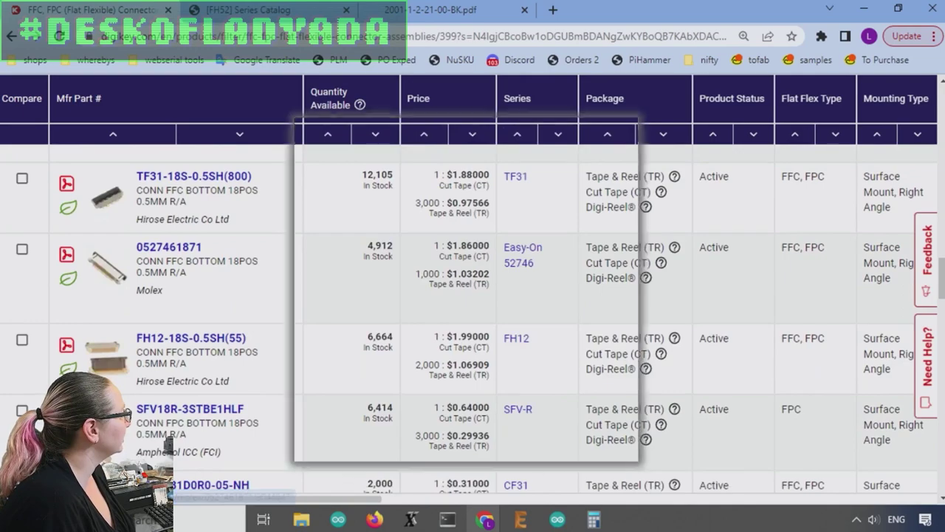
{"action": "scroll", "coordinate": [211, 336], "scroll_direction": "down", "scroll_amount": 2}
{"action": "scroll", "coordinate": [339, 366], "scroll_direction": "up", "scroll_amount": 8}
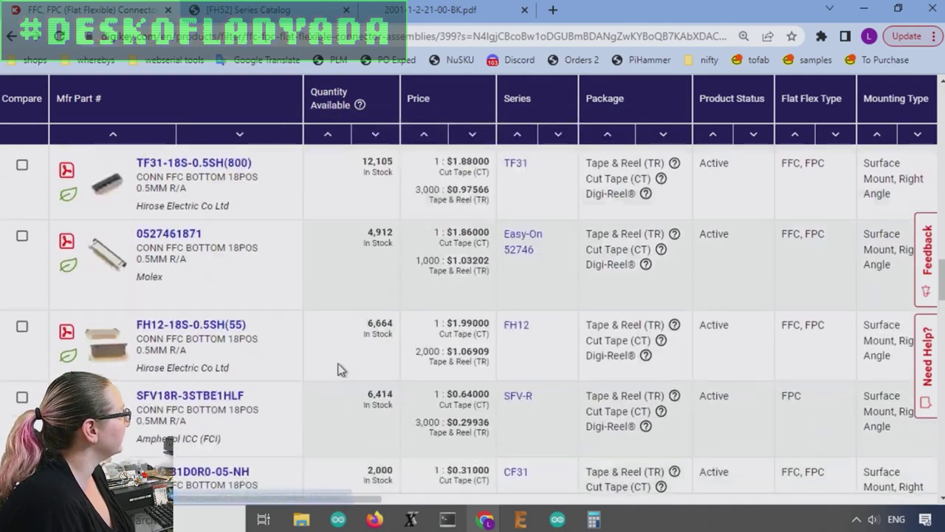
{"action": "scroll", "coordinate": [340, 366], "scroll_direction": "down", "scroll_amount": 2}
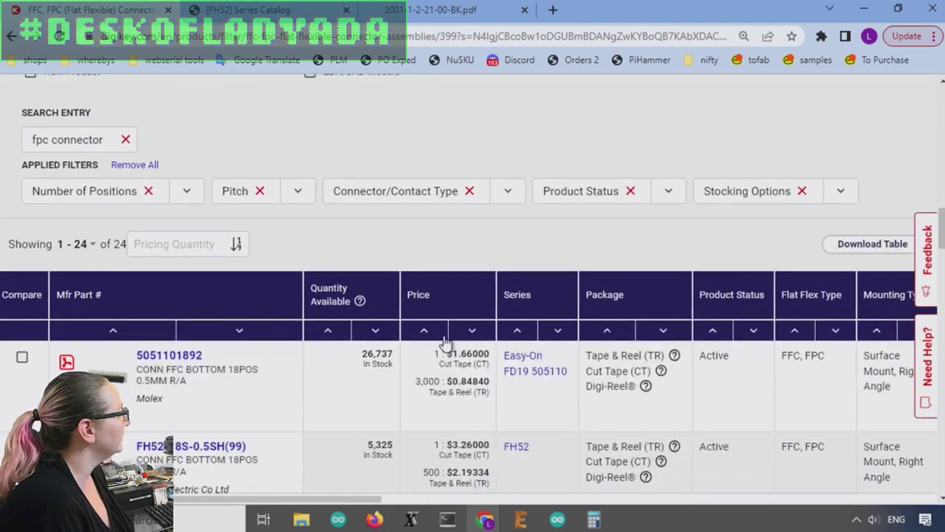
{"action": "left_click_drag", "start_coordinate": [361, 500], "coordinate": [923, 517]}
{"action": "left_click_drag", "start_coordinate": [606, 500], "coordinate": [227, 495]}
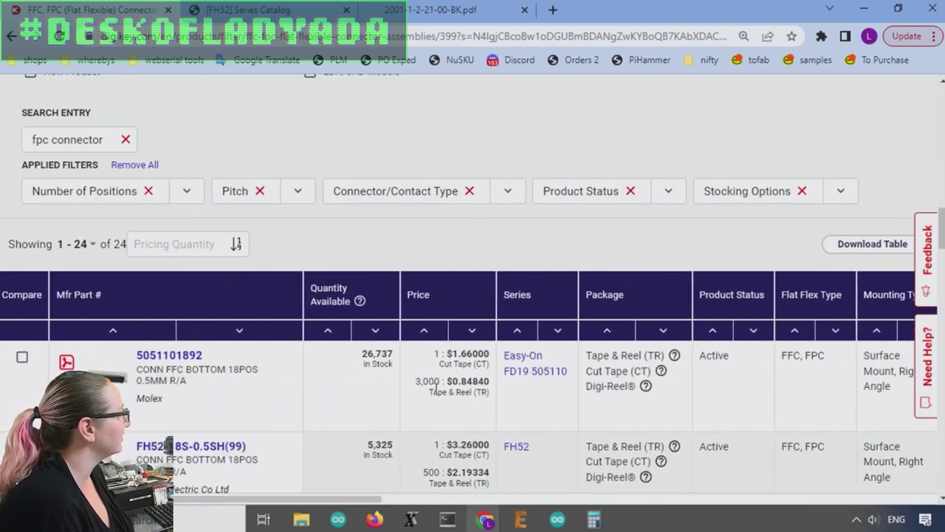
{"action": "scroll", "coordinate": [446, 295], "scroll_direction": "down", "scroll_amount": 1}
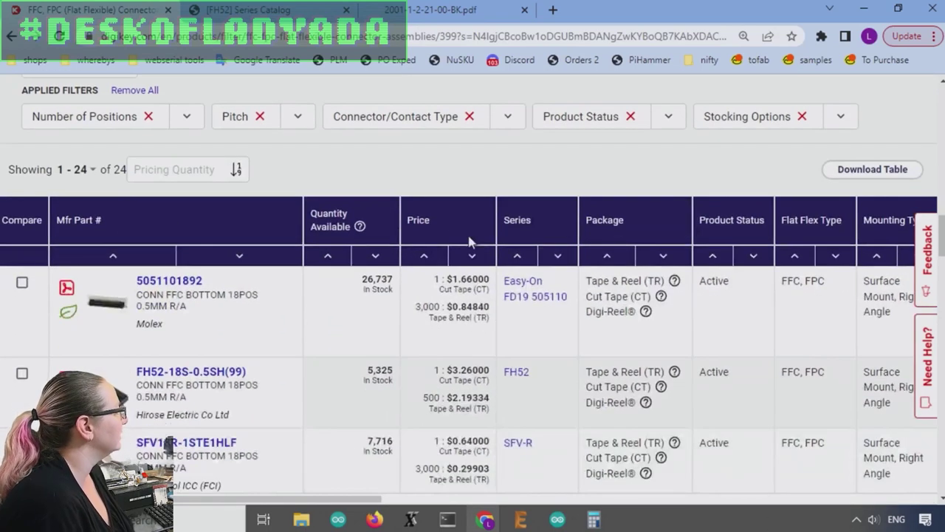
- Sort the results by price ascending and preview the part thumbnails
{"action": "left_click", "coordinate": [435, 260]}
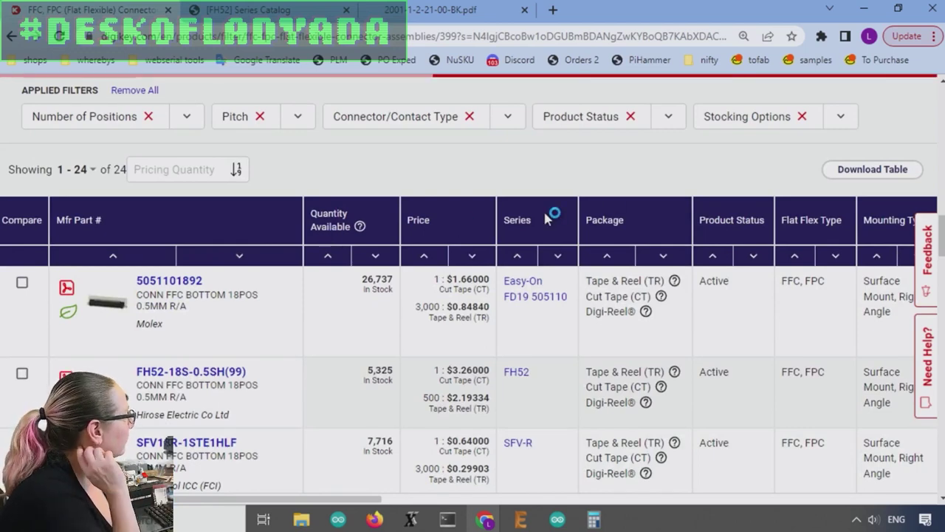
{"action": "scroll", "coordinate": [433, 299], "scroll_direction": "down", "scroll_amount": 15}
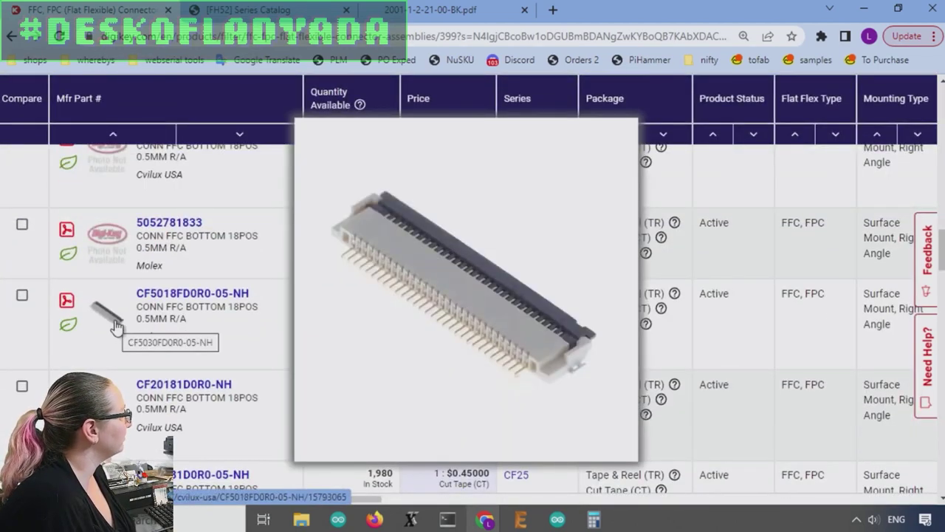
{"action": "mouse_move", "coordinate": [109, 399]}
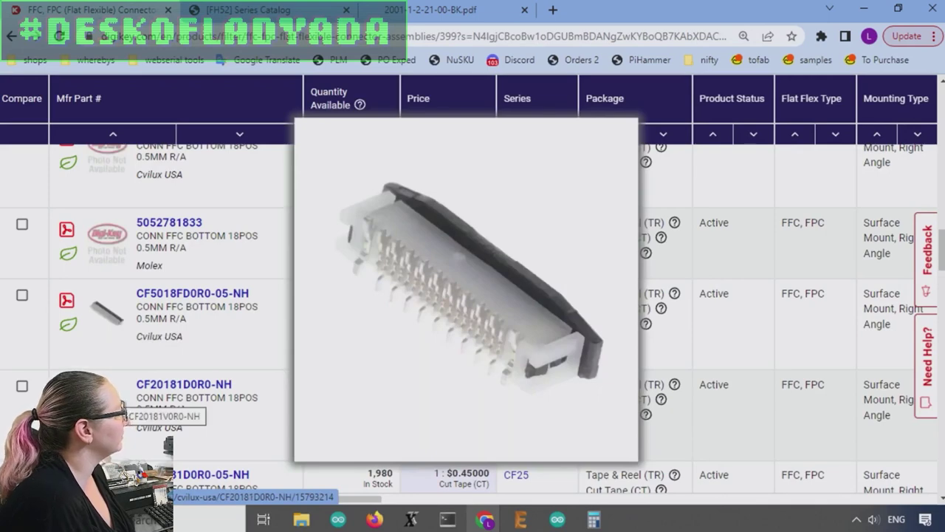
{"action": "scroll", "coordinate": [118, 399], "scroll_direction": "down", "scroll_amount": 2}
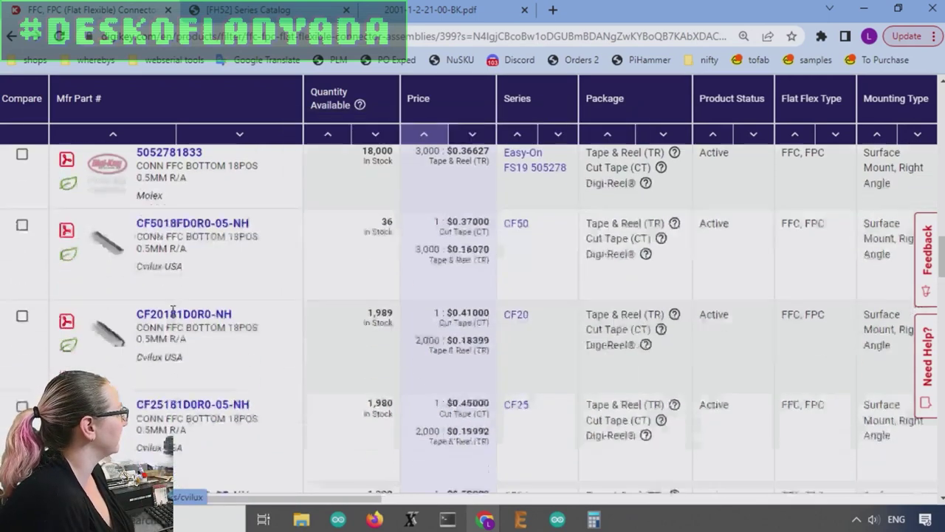
{"action": "mouse_move", "coordinate": [107, 345]}
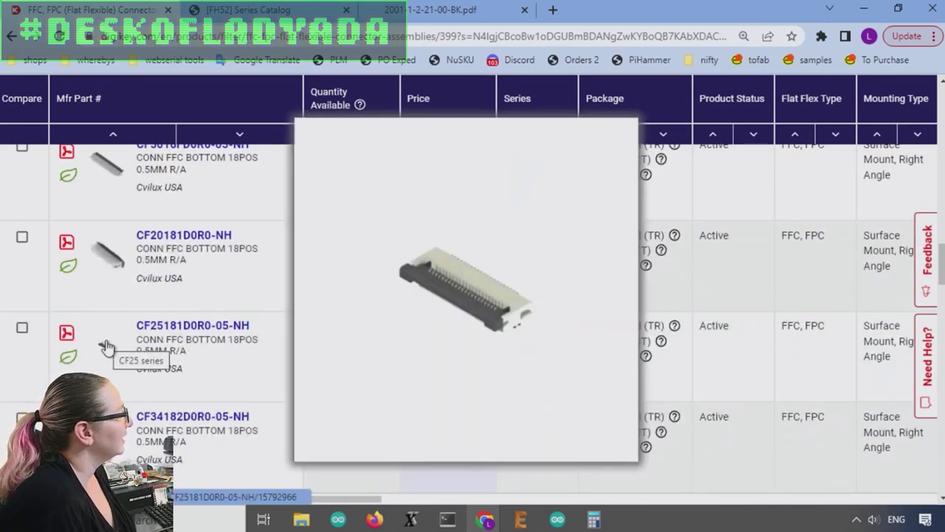
{"action": "scroll", "coordinate": [107, 344], "scroll_direction": "down", "scroll_amount": 1}
{"action": "mouse_move", "coordinate": [102, 360]}
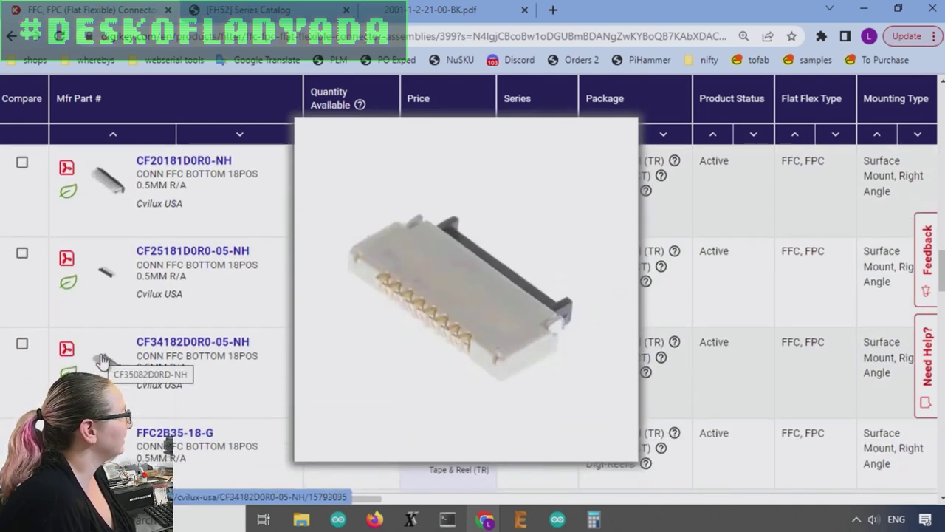
{"action": "scroll", "coordinate": [102, 361], "scroll_direction": "down", "scroll_amount": 1}
{"action": "scroll", "coordinate": [107, 374], "scroll_direction": "down", "scroll_amount": 1}
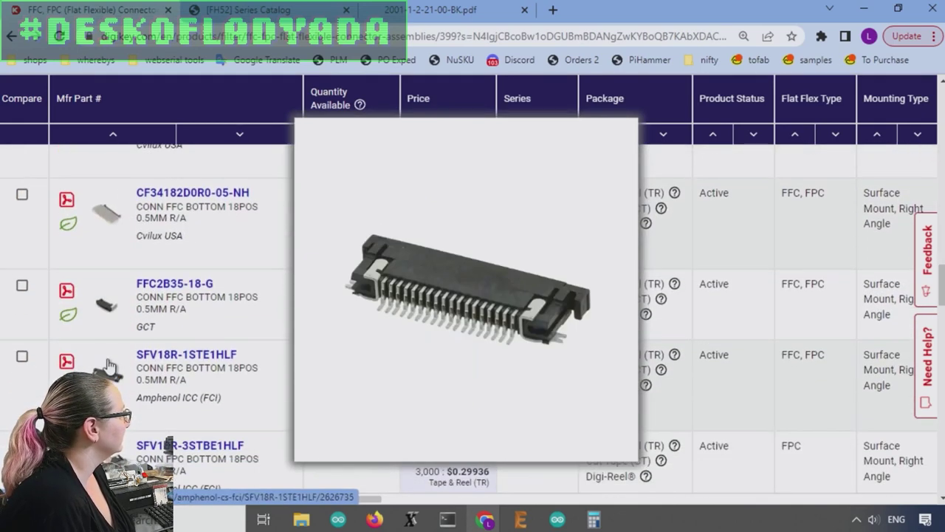
{"action": "scroll", "coordinate": [268, 372], "scroll_direction": "down", "scroll_amount": 1}
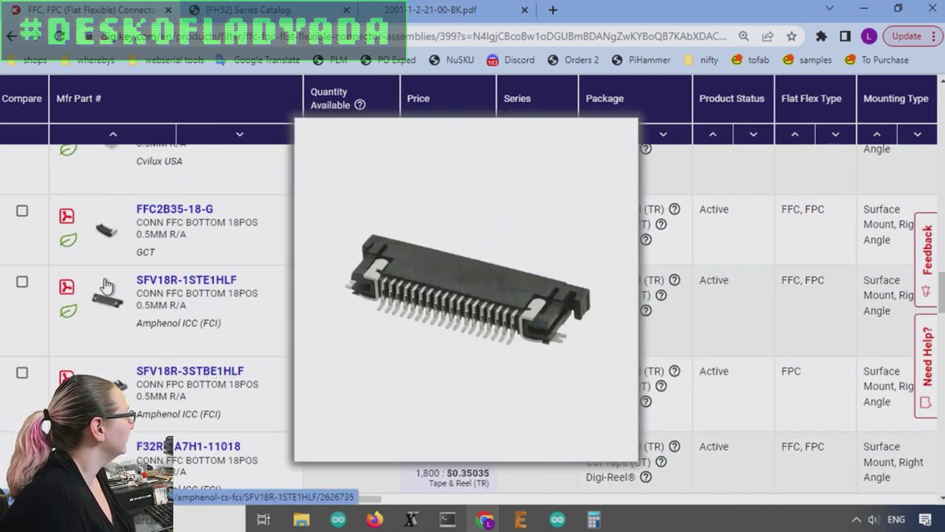
{"action": "scroll", "coordinate": [110, 306], "scroll_direction": "down", "scroll_amount": 2}
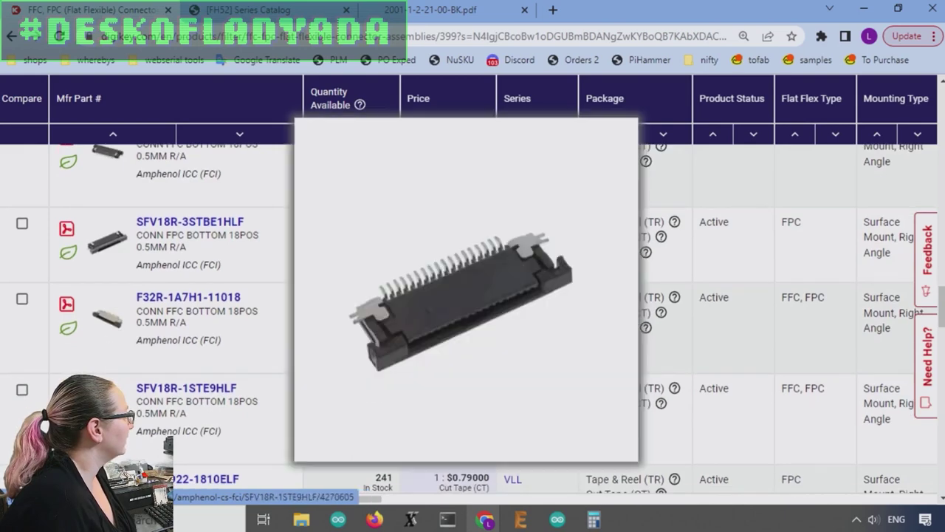
{"action": "scroll", "coordinate": [105, 369], "scroll_direction": "down", "scroll_amount": 2}
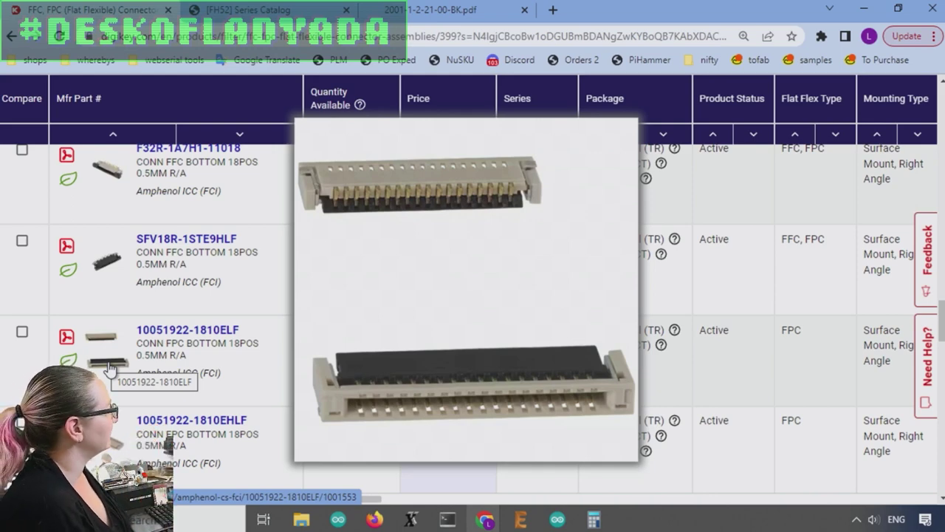
{"action": "left_click", "coordinate": [63, 337]}
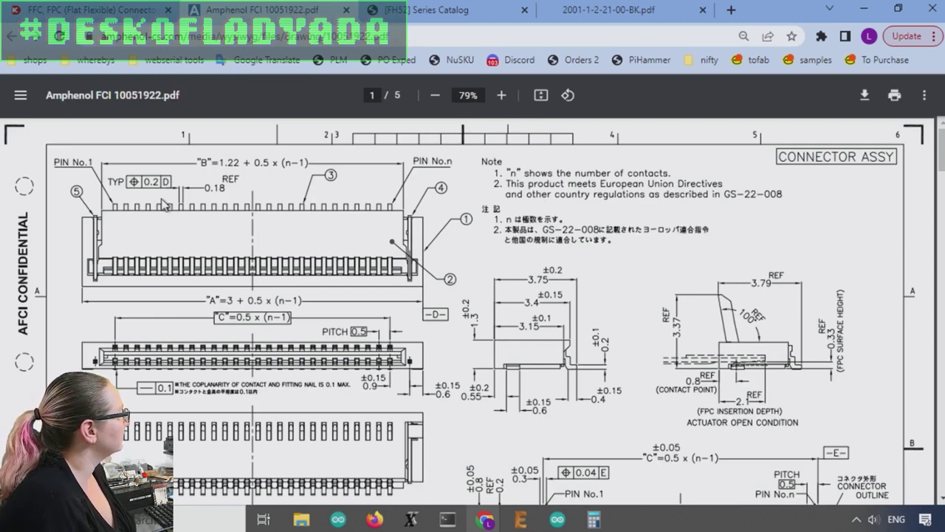
- Scroll the PDF to the page 2 dimension table for the 18-position size
{"action": "scroll", "coordinate": [166, 206], "scroll_direction": "down", "scroll_amount": 1}
{"action": "scroll", "coordinate": [89, 188], "scroll_direction": "up", "scroll_amount": 1}
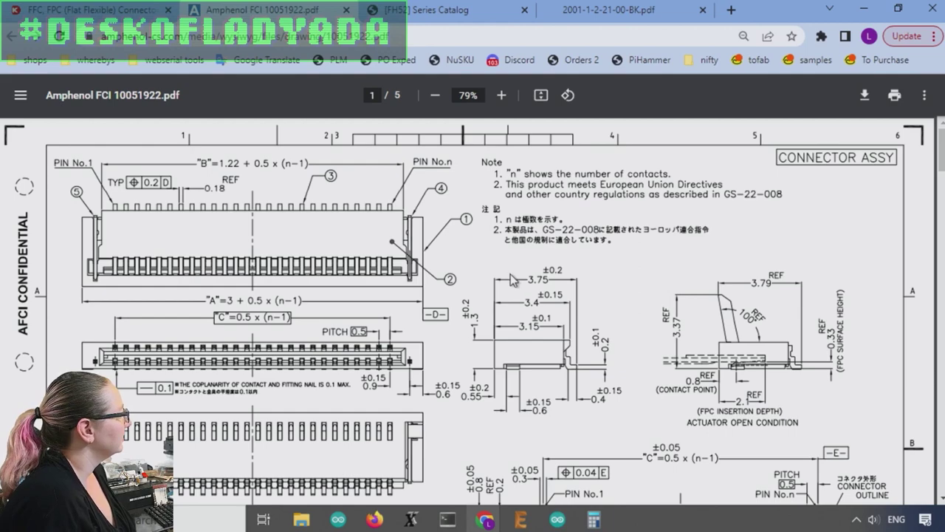
{"action": "scroll", "coordinate": [556, 280], "scroll_direction": "down", "scroll_amount": 6}
{"action": "scroll", "coordinate": [557, 279], "scroll_direction": "down", "scroll_amount": 5}
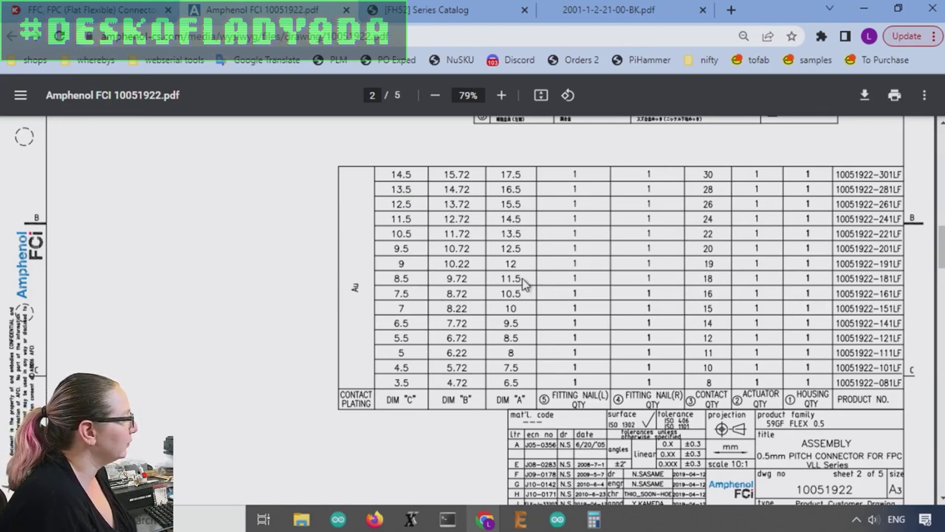
- Check it against Calculator's 12.7 mm result, then return to the Digi-Key results list
{"action": "key", "text": "alt+Tab"}
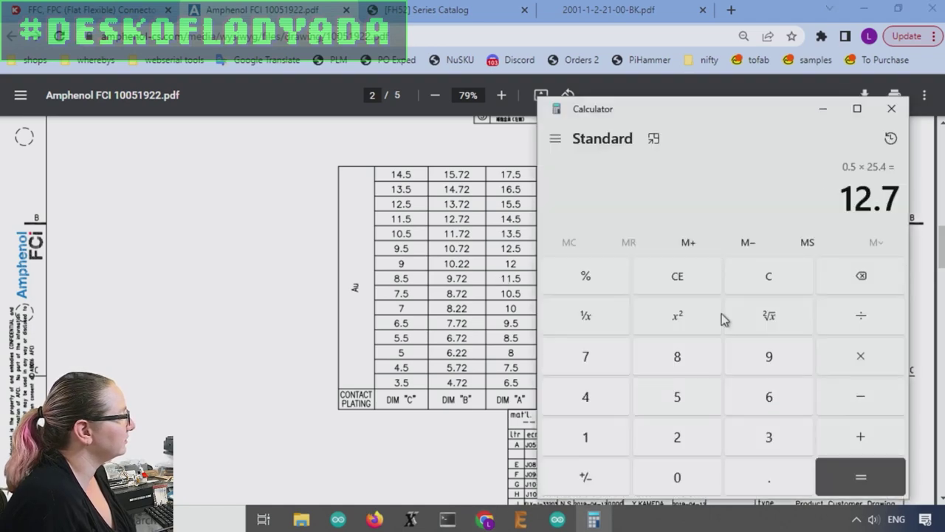
{"action": "left_click", "coordinate": [287, 255]}
{"action": "scroll", "coordinate": [290, 244], "scroll_direction": "up", "scroll_amount": 10}
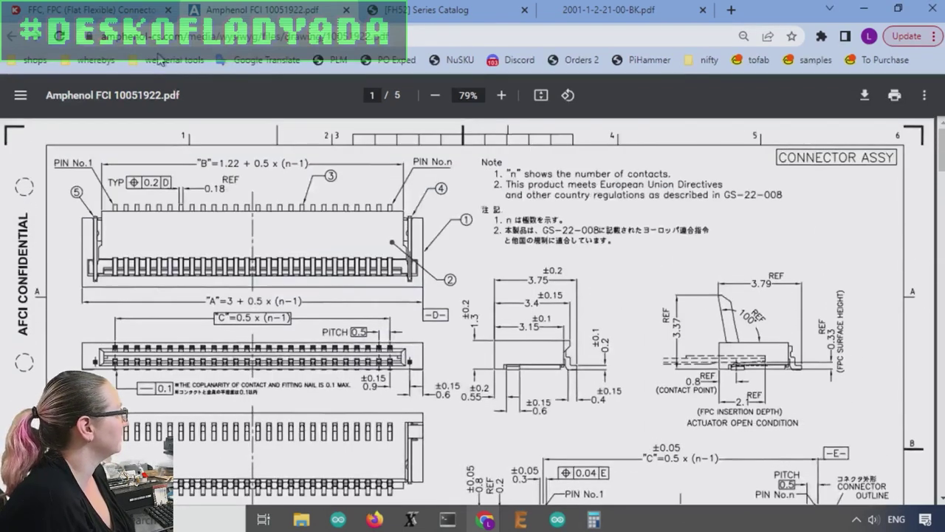
{"action": "left_click", "coordinate": [145, 14]}
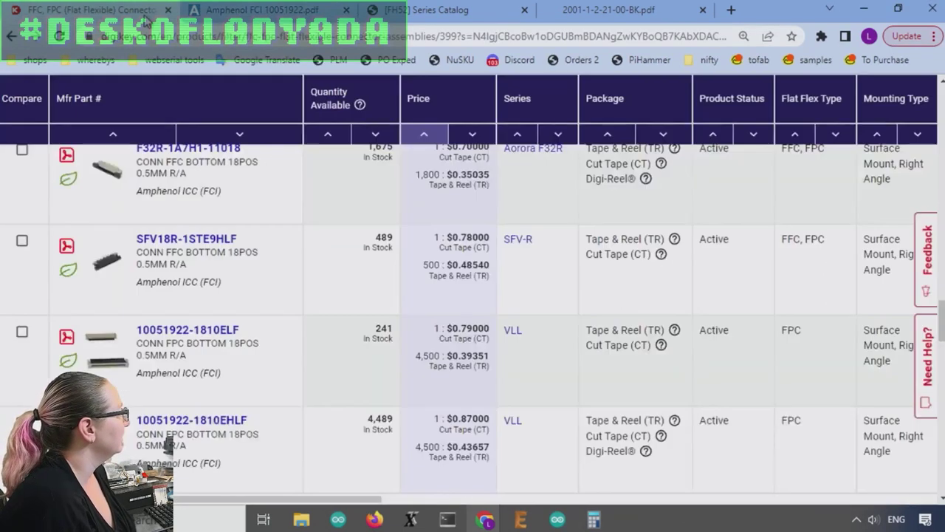
{"action": "left_click", "coordinate": [213, 334]}
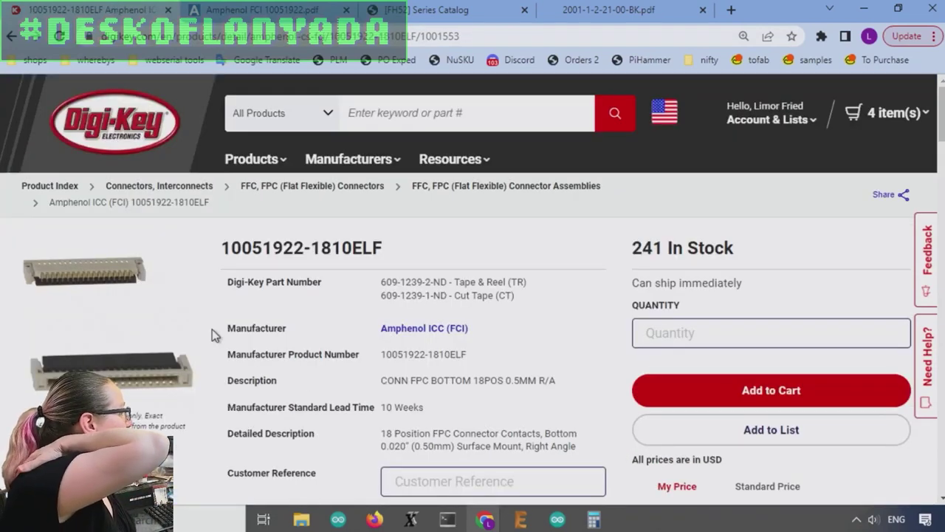
{"action": "scroll", "coordinate": [212, 331], "scroll_direction": "down", "scroll_amount": 3}
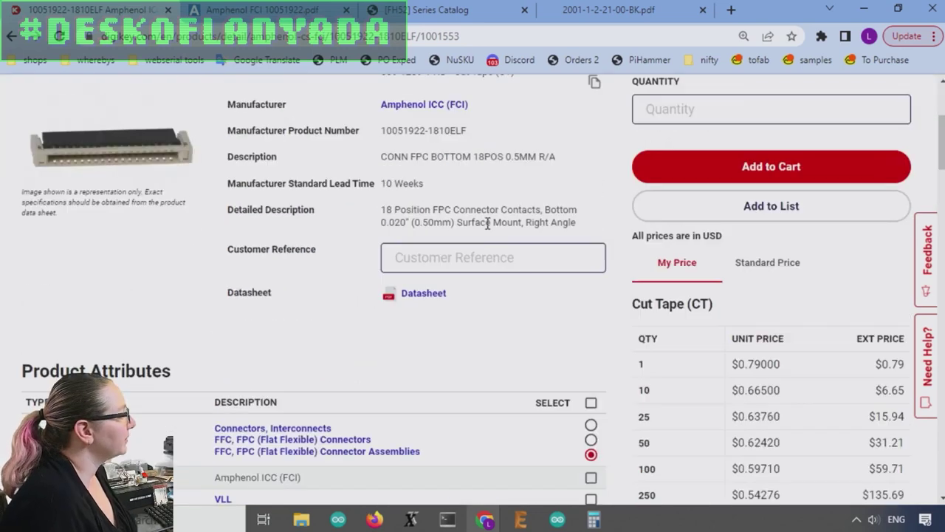
{"action": "left_click", "coordinate": [770, 263]}
{"action": "scroll", "coordinate": [838, 257], "scroll_direction": "down", "scroll_amount": 3}
{"action": "scroll", "coordinate": [838, 258], "scroll_direction": "up", "scroll_amount": 2}
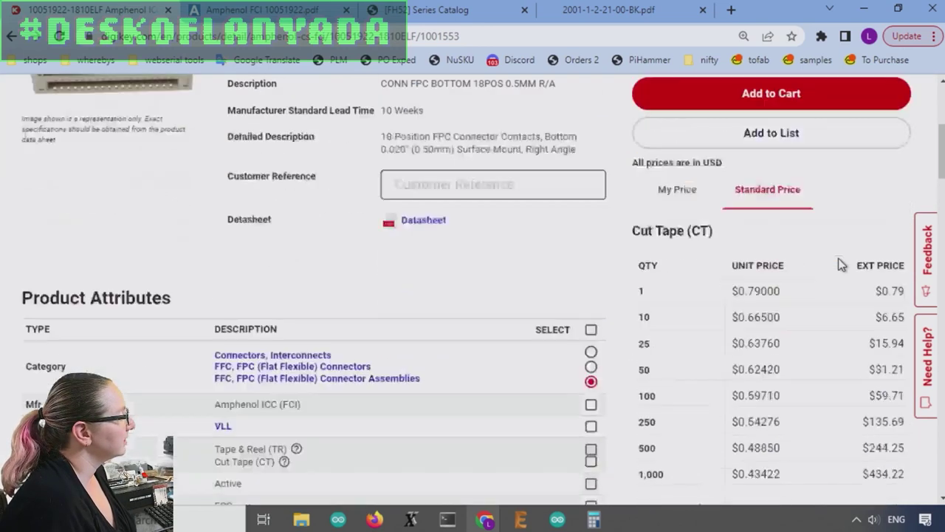
{"action": "scroll", "coordinate": [838, 257], "scroll_direction": "down", "scroll_amount": 2}
{"action": "scroll", "coordinate": [838, 258], "scroll_direction": "up", "scroll_amount": 1}
{"action": "scroll", "coordinate": [839, 257], "scroll_direction": "down", "scroll_amount": 3}
{"action": "scroll", "coordinate": [838, 257], "scroll_direction": "up", "scroll_amount": 6}
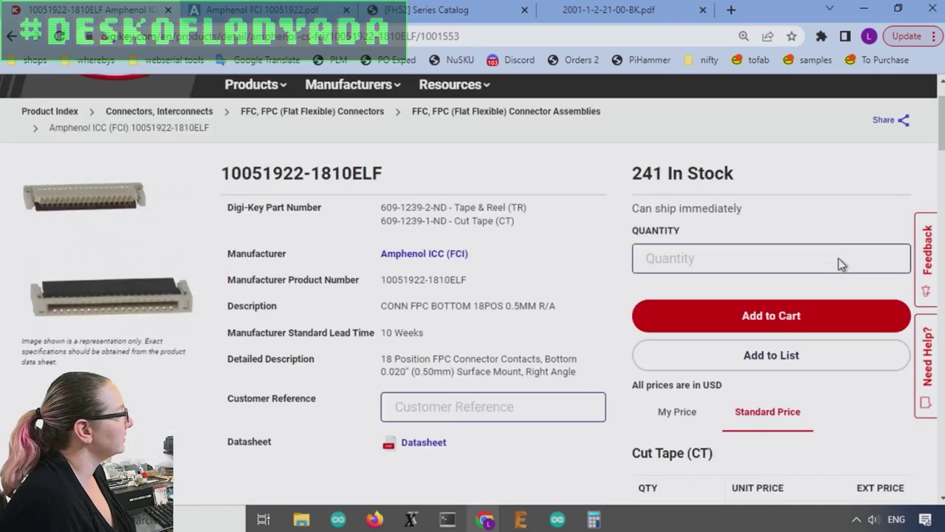
{"action": "scroll", "coordinate": [838, 257], "scroll_direction": "down", "scroll_amount": 4}
{"action": "scroll", "coordinate": [838, 258], "scroll_direction": "up", "scroll_amount": 5}
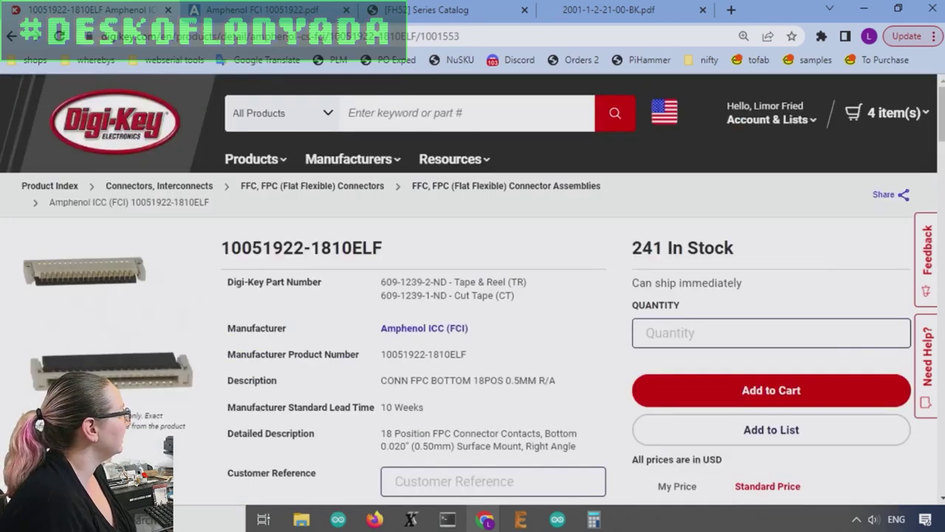
- Enlarge and close the second product photo, then scroll through Product Attributes
{"action": "left_click", "coordinate": [115, 380]}
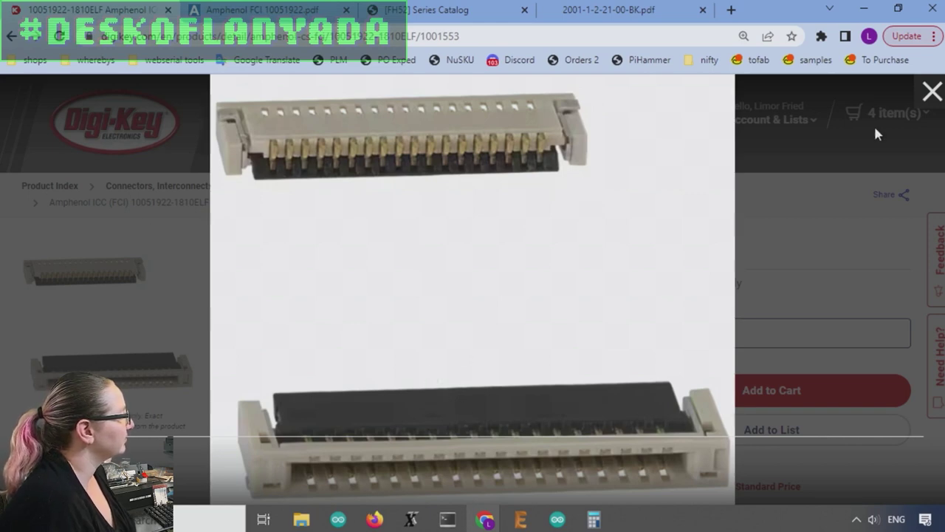
{"action": "left_click", "coordinate": [932, 91]}
{"action": "scroll", "coordinate": [567, 185], "scroll_direction": "down", "scroll_amount": 2}
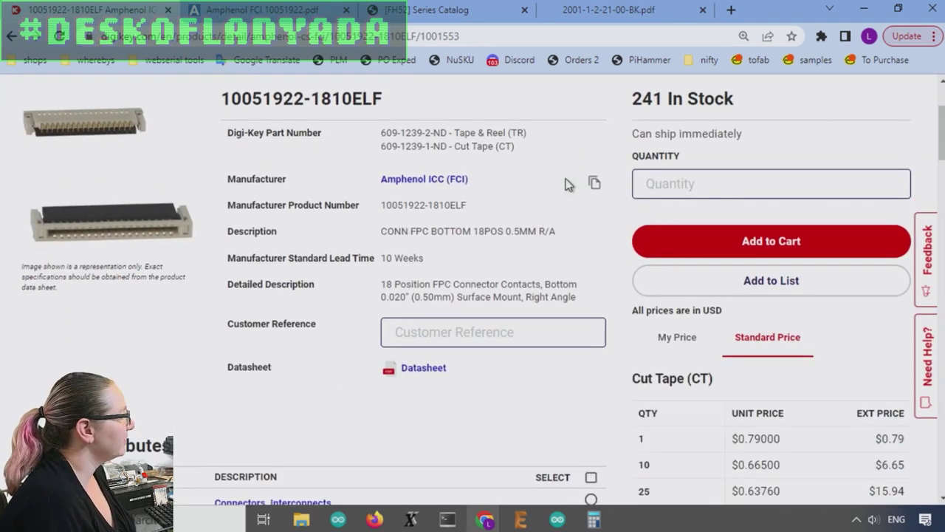
{"action": "scroll", "coordinate": [567, 184], "scroll_direction": "down", "scroll_amount": 5}
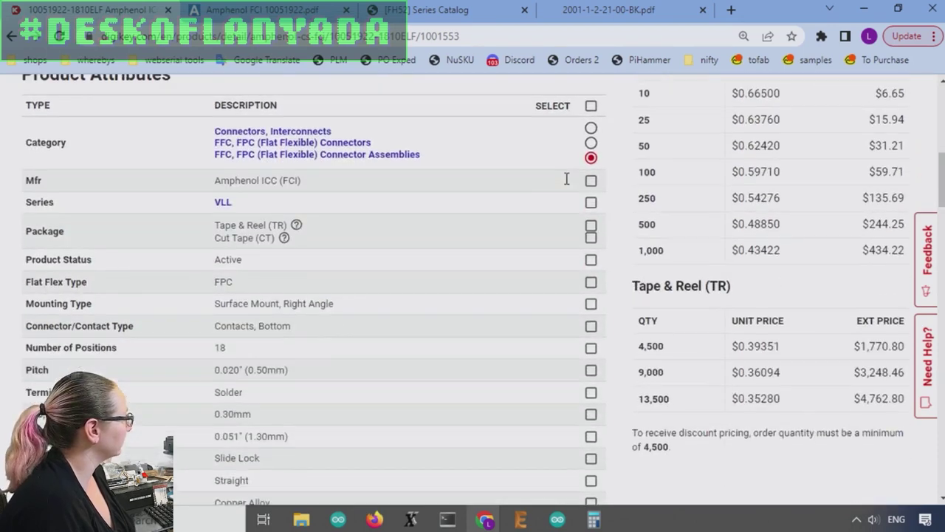
{"action": "scroll", "coordinate": [567, 180], "scroll_direction": "down", "scroll_amount": 3}
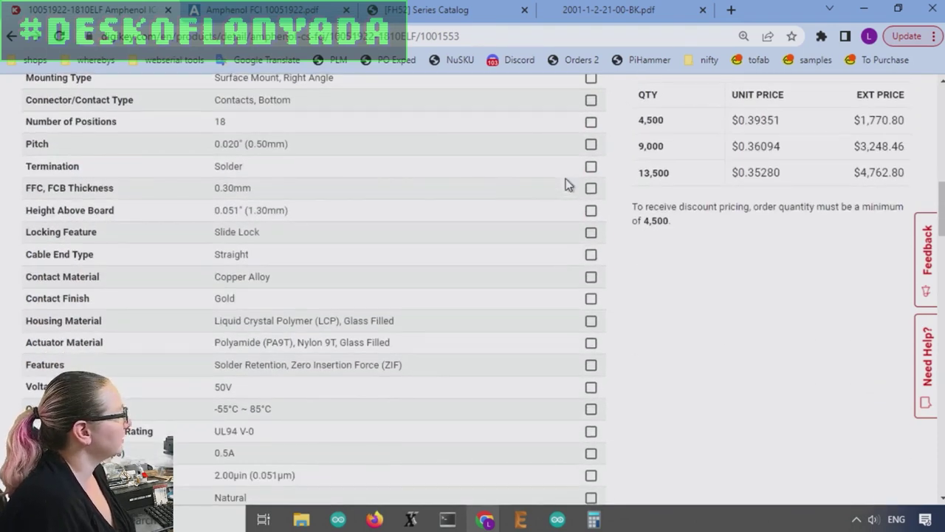
{"action": "scroll", "coordinate": [567, 185], "scroll_direction": "down", "scroll_amount": 2}
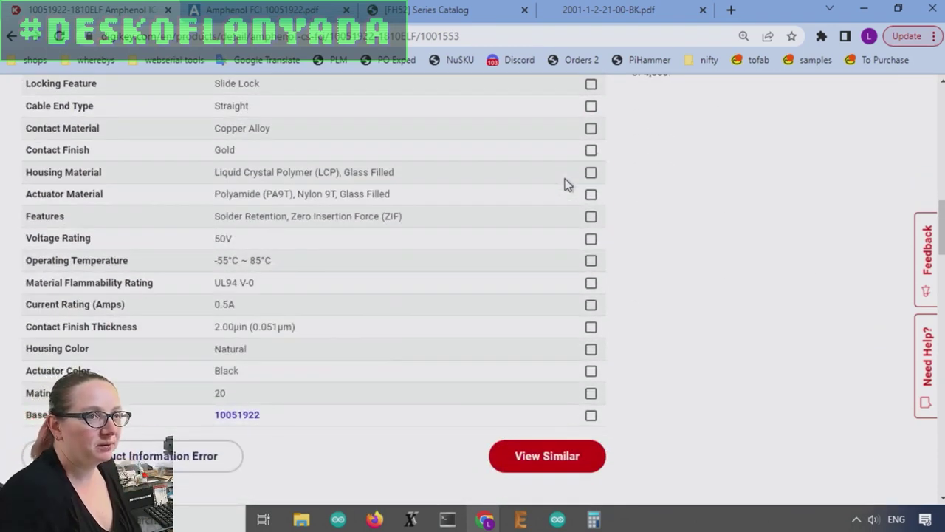
{"action": "scroll", "coordinate": [619, 360], "scroll_direction": "up", "scroll_amount": 10}
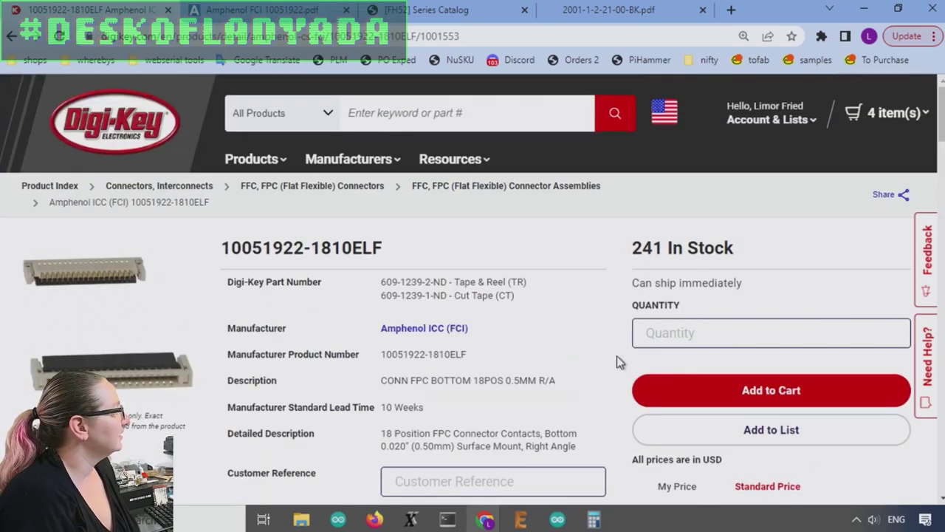